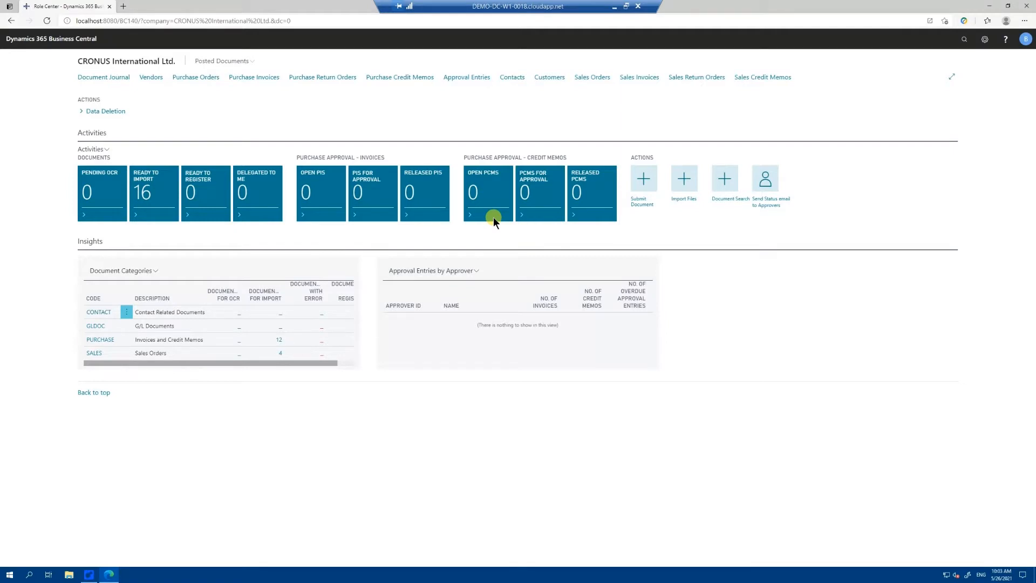
# - Import all files waiting in the Ready to Import list and return to the role center
pyautogui.click(157, 189)
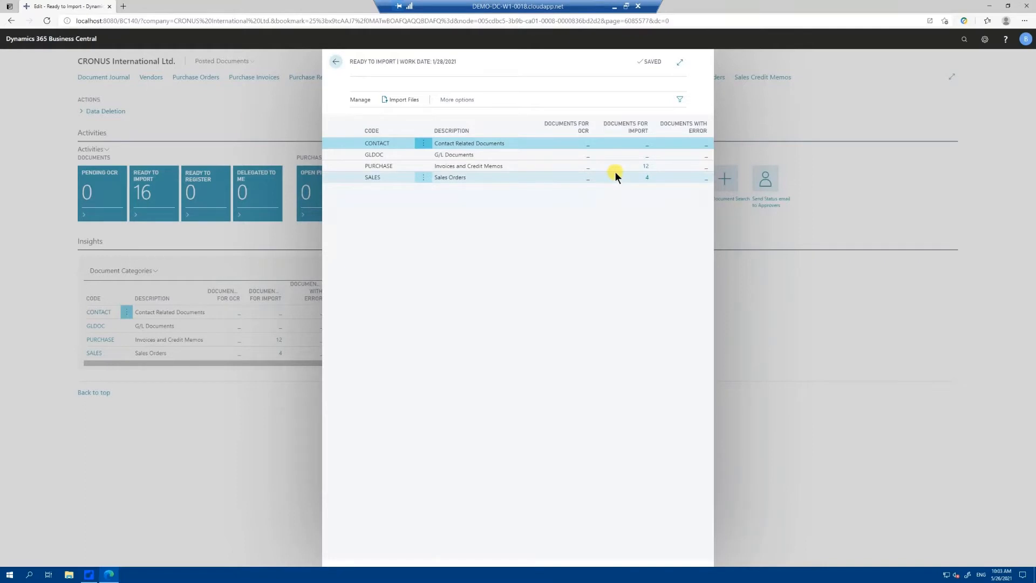
pyautogui.click(403, 101)
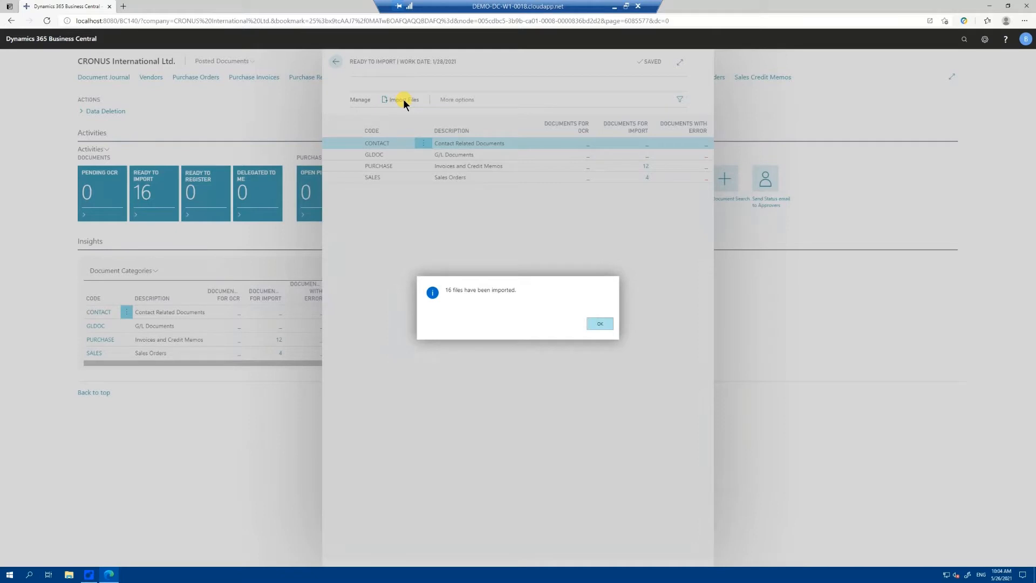
pyautogui.click(599, 324)
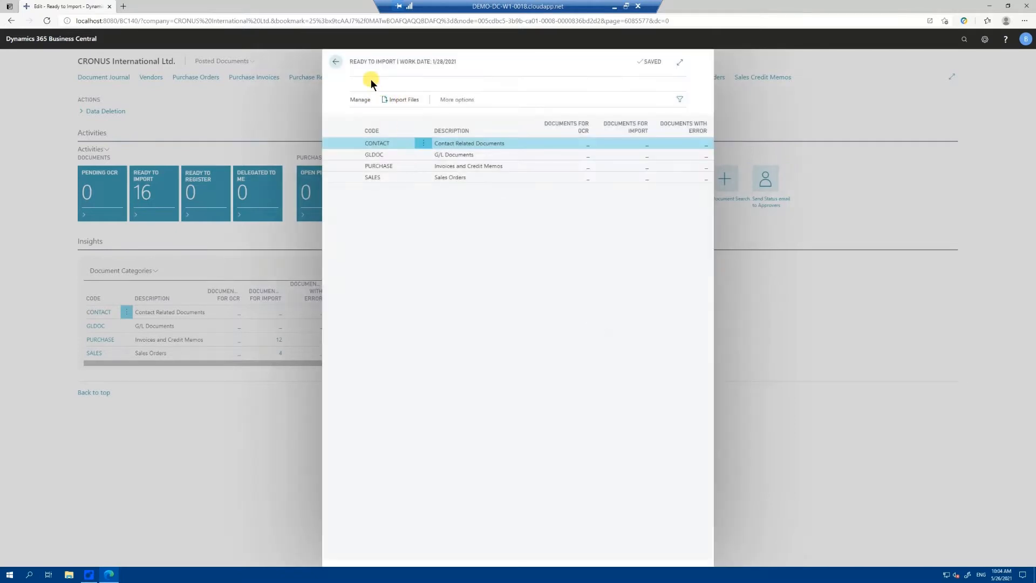
pyautogui.click(334, 63)
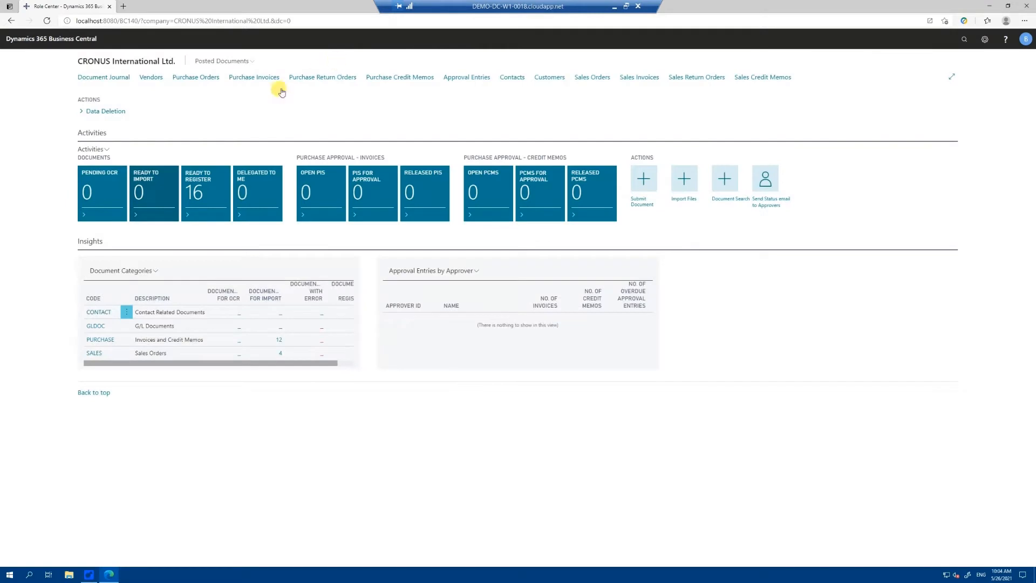
# - Open the PURCHASE category in the Document Journal and reduce the document preview zoom to 25%
pyautogui.click(115, 79)
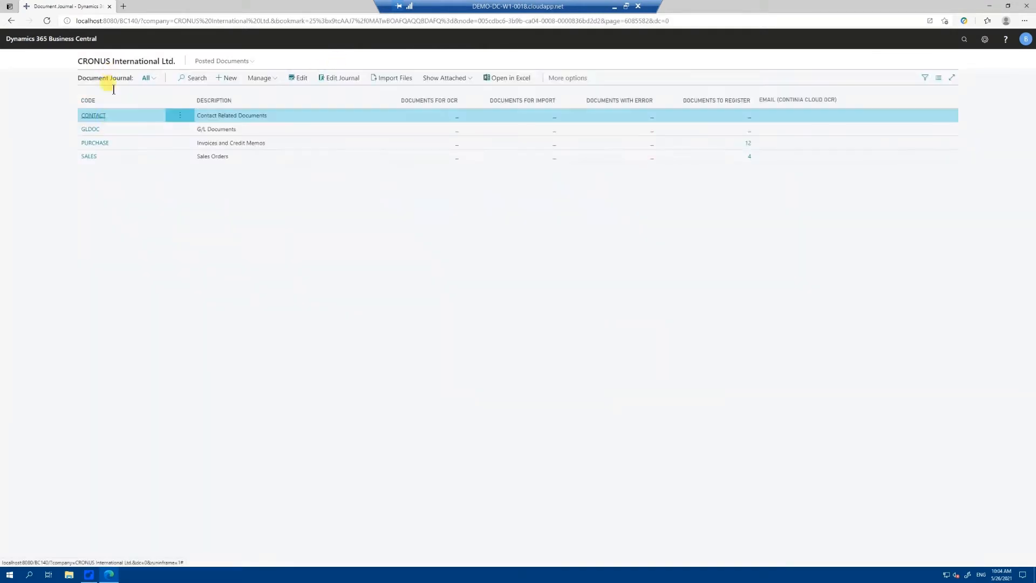
pyautogui.click(97, 141)
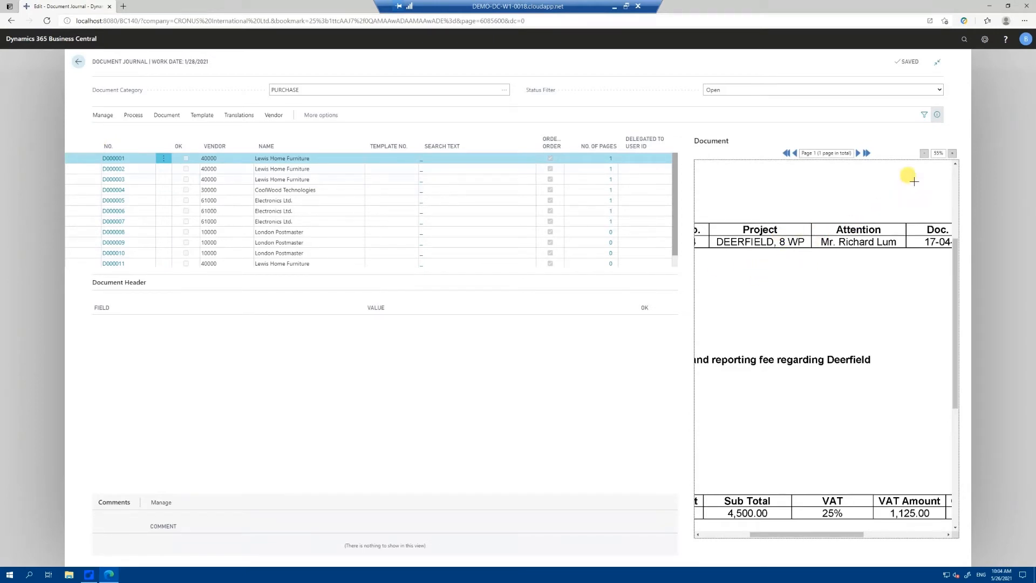
pyautogui.click(925, 153)
pyautogui.click(924, 153)
pyautogui.click(924, 153)
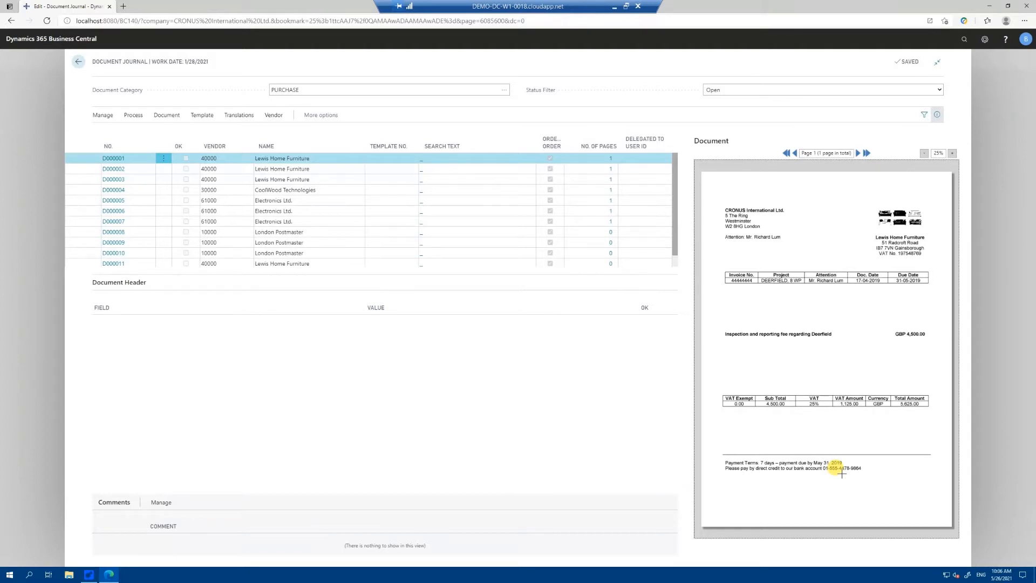
# - Examine the vendor list available for document D000001 and close it without changing the vendor
pyautogui.click(249, 160)
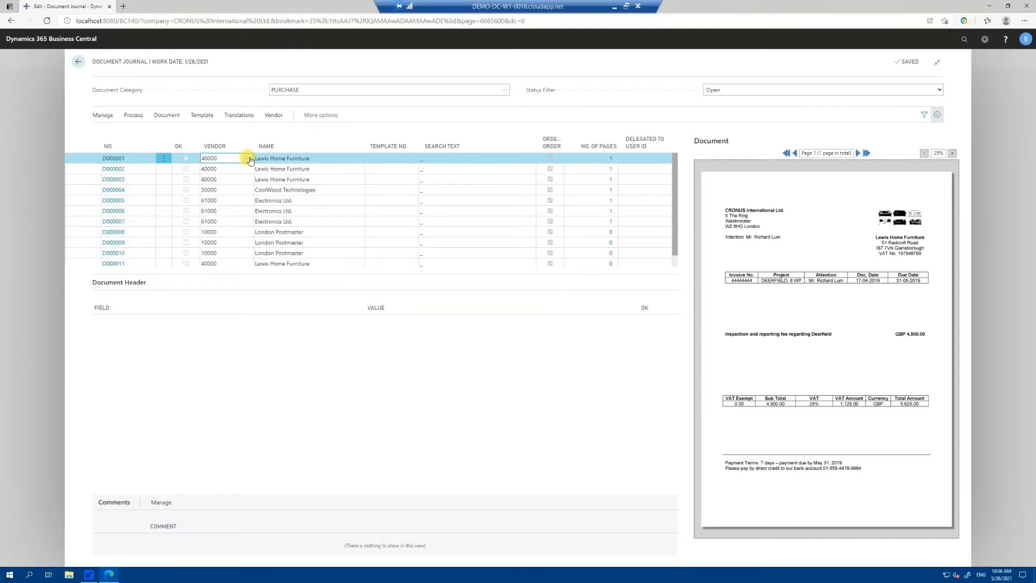
pyautogui.click(249, 158)
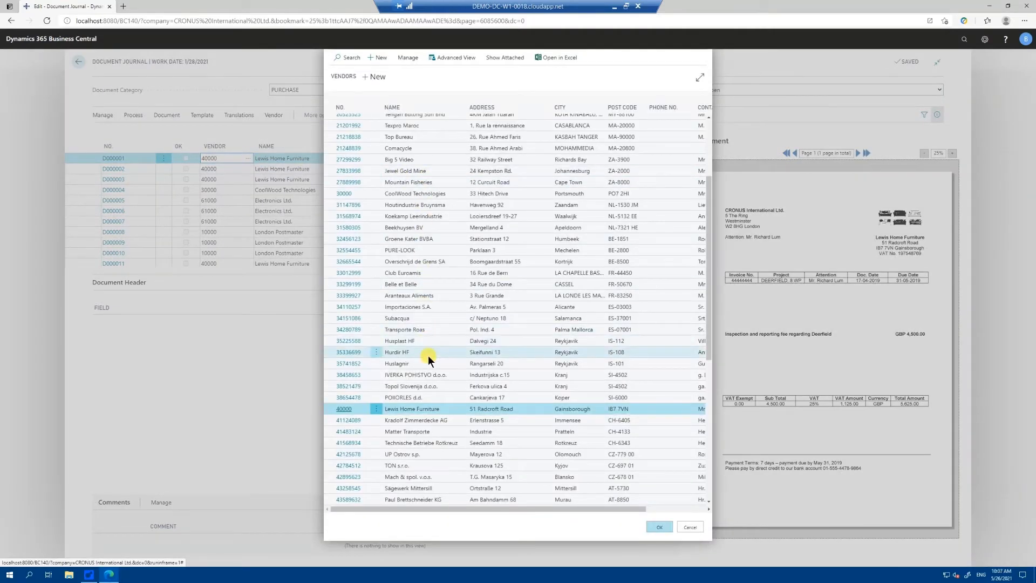
pyautogui.click(690, 528)
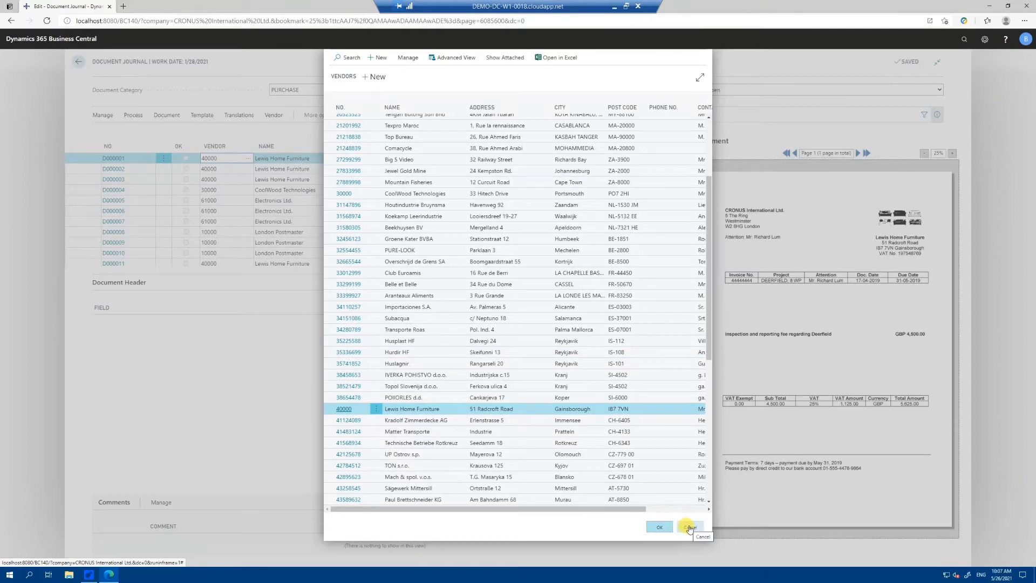
# - Assign a template to document D000001 and capture its header field values from the invoice
pyautogui.click(133, 114)
pyautogui.click(229, 130)
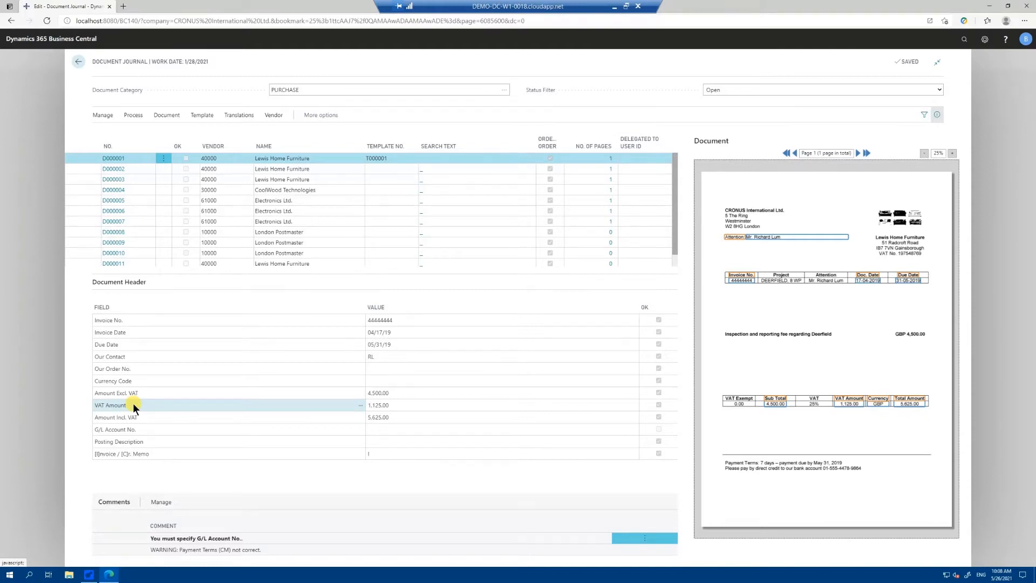
# - Check the header fields from Invoice No. to Amount Incl. VAT against their captured areas on the invoice image
pyautogui.click(392, 321)
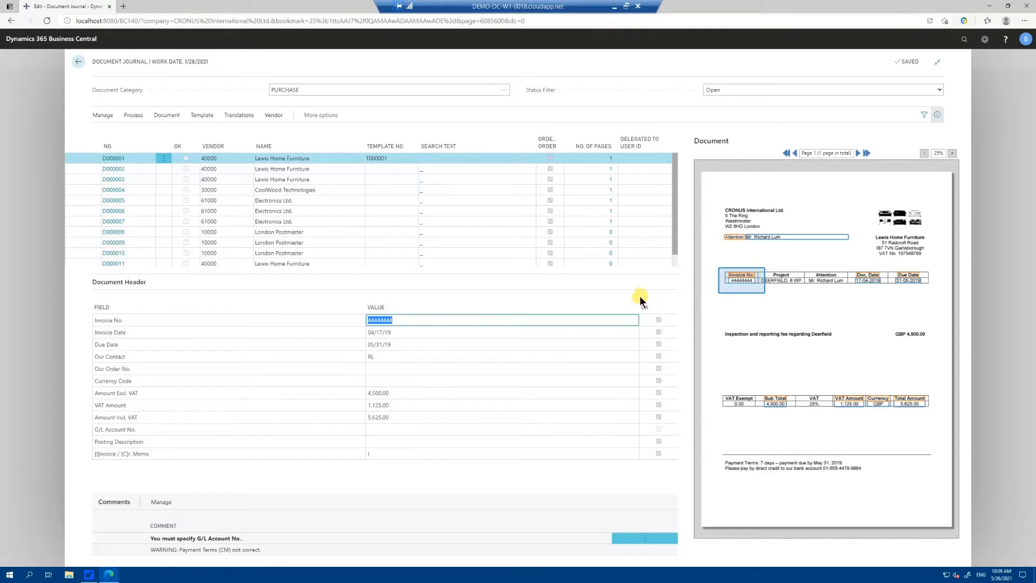
pyautogui.click(407, 332)
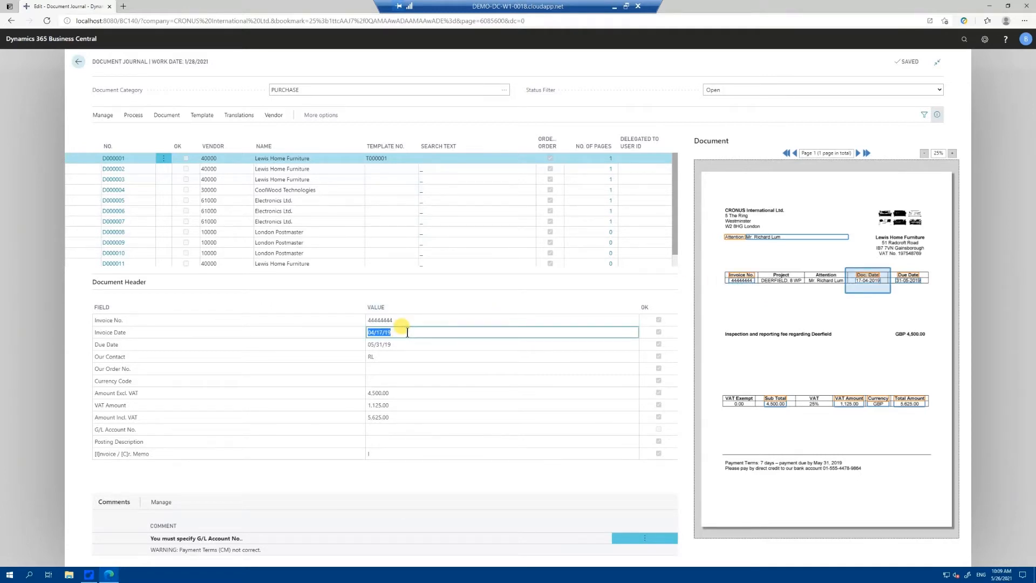
pyautogui.click(408, 344)
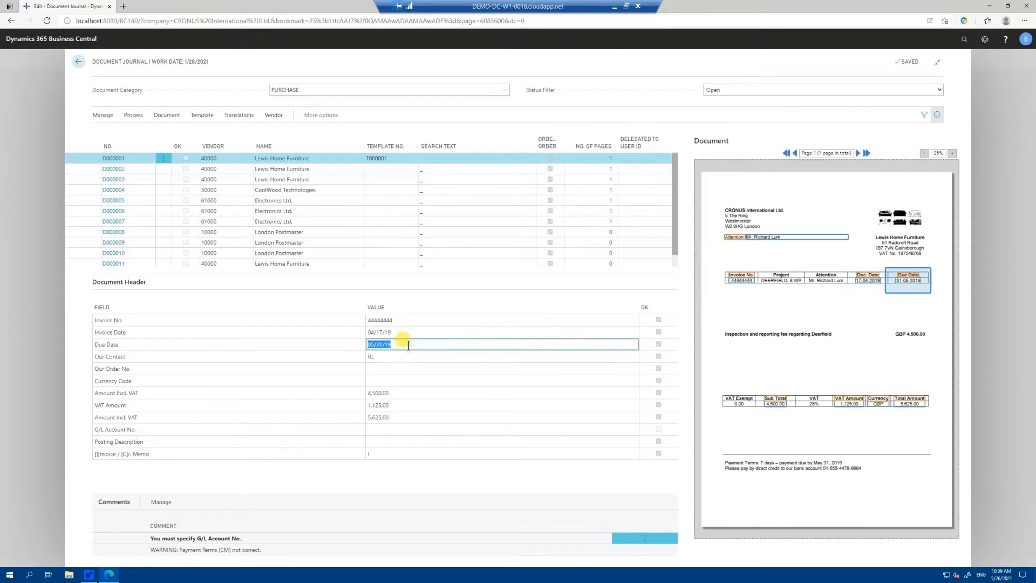
pyautogui.click(395, 356)
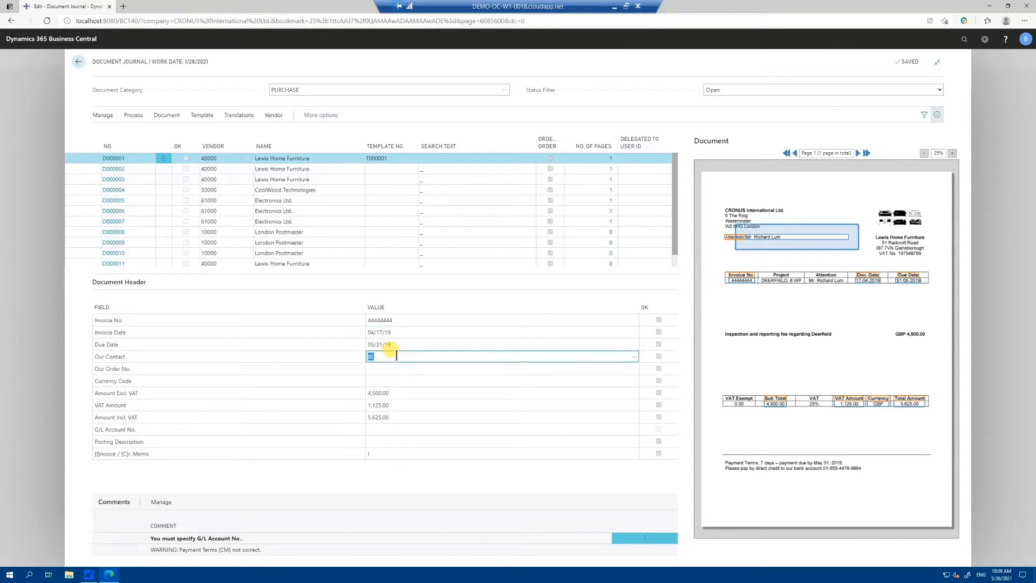
pyautogui.click(387, 369)
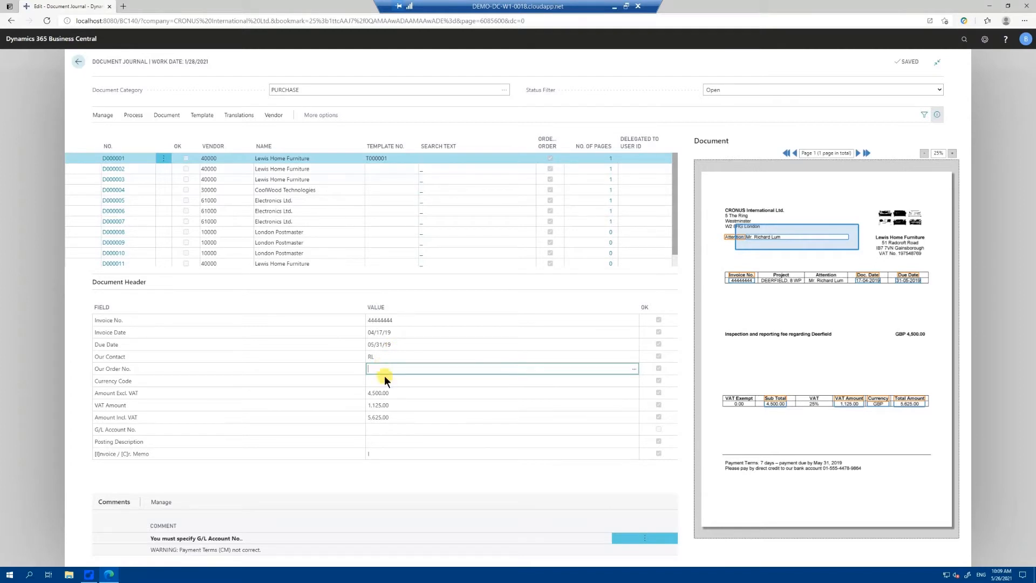
pyautogui.click(382, 379)
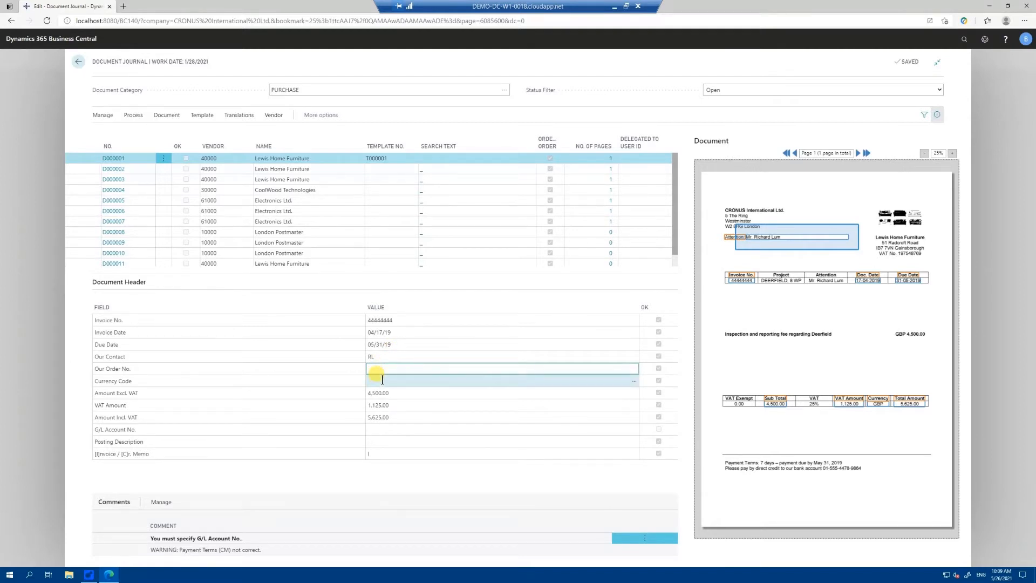
pyautogui.click(382, 379)
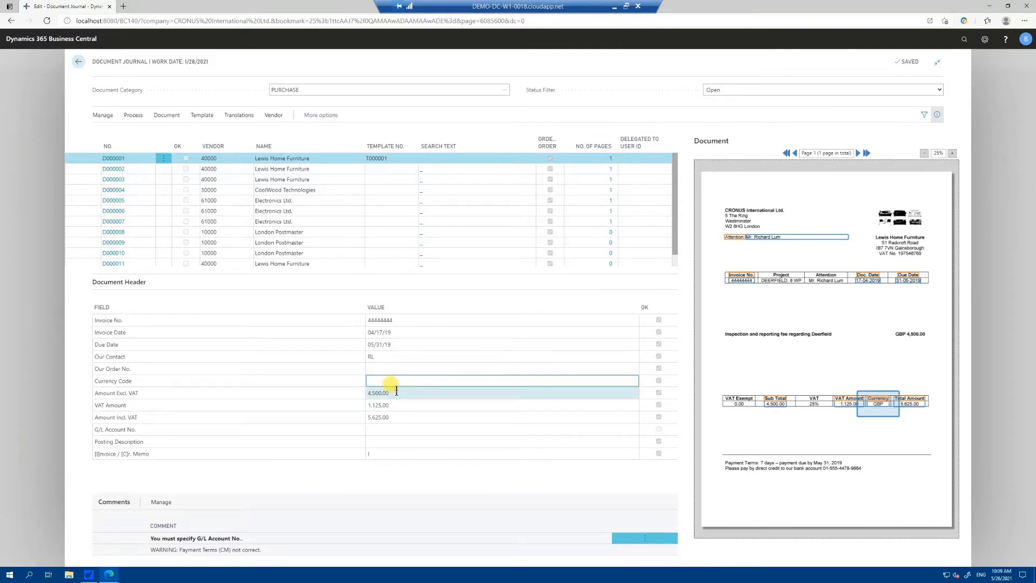
pyautogui.click(396, 391)
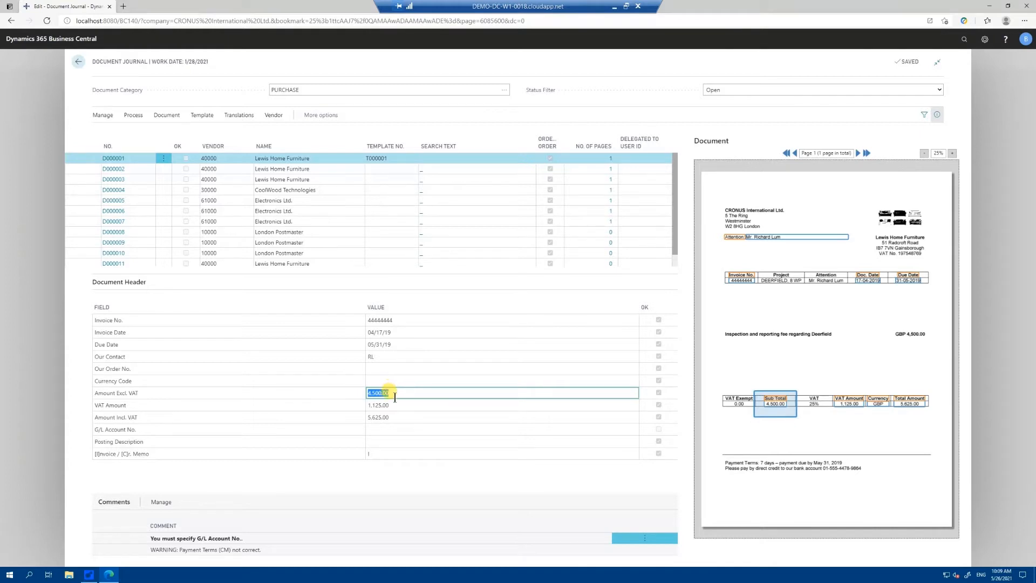
pyautogui.click(393, 406)
pyautogui.doubleClick(394, 405)
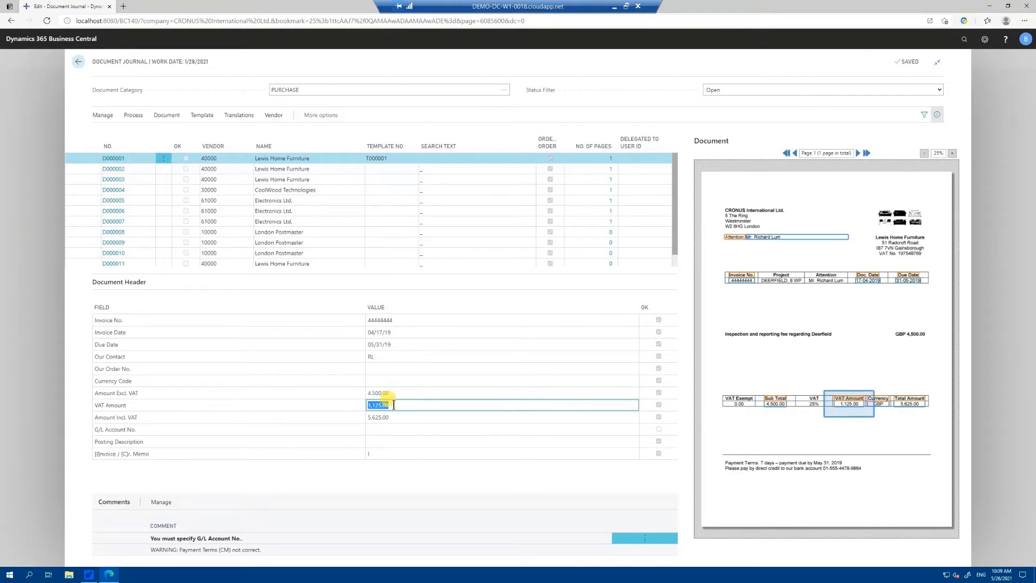
pyautogui.click(395, 394)
pyautogui.doubleClick(395, 394)
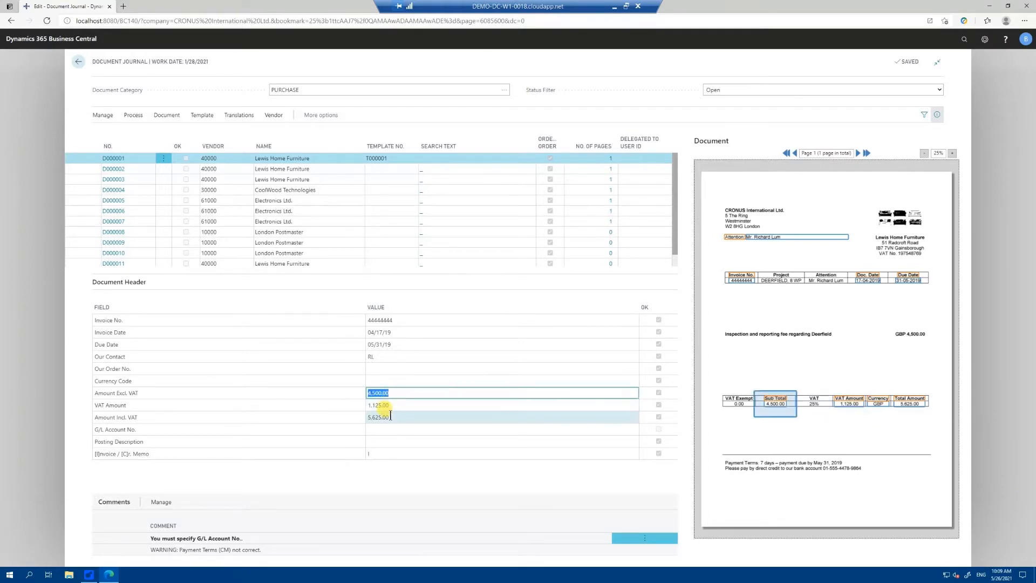
pyautogui.doubleClick(392, 416)
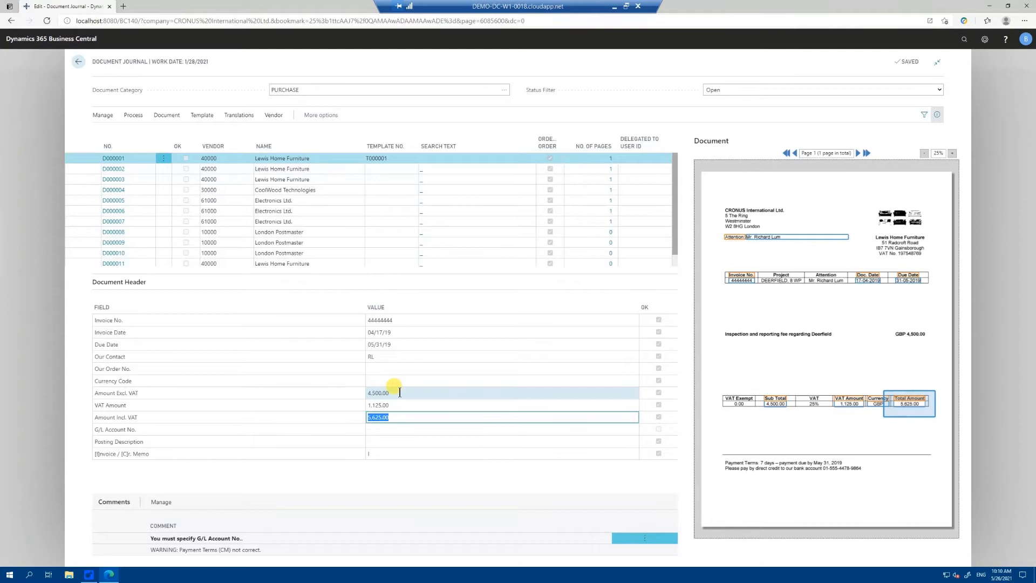
# - Set G/L Account No. to 8330 (Other Computer Expenses) and accept it as the default account for Amount Excl. VAT
pyautogui.click(384, 430)
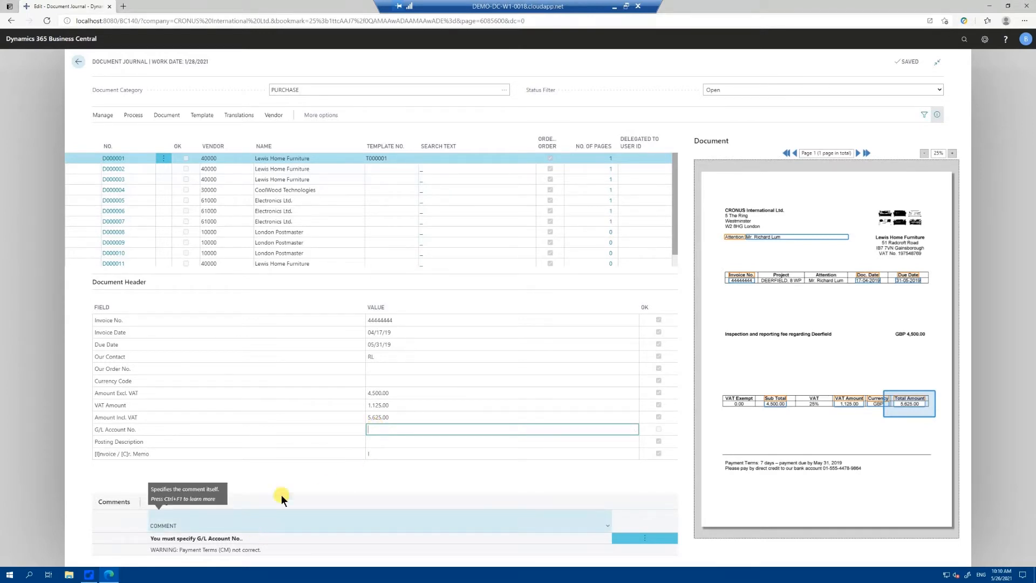
pyautogui.click(375, 429)
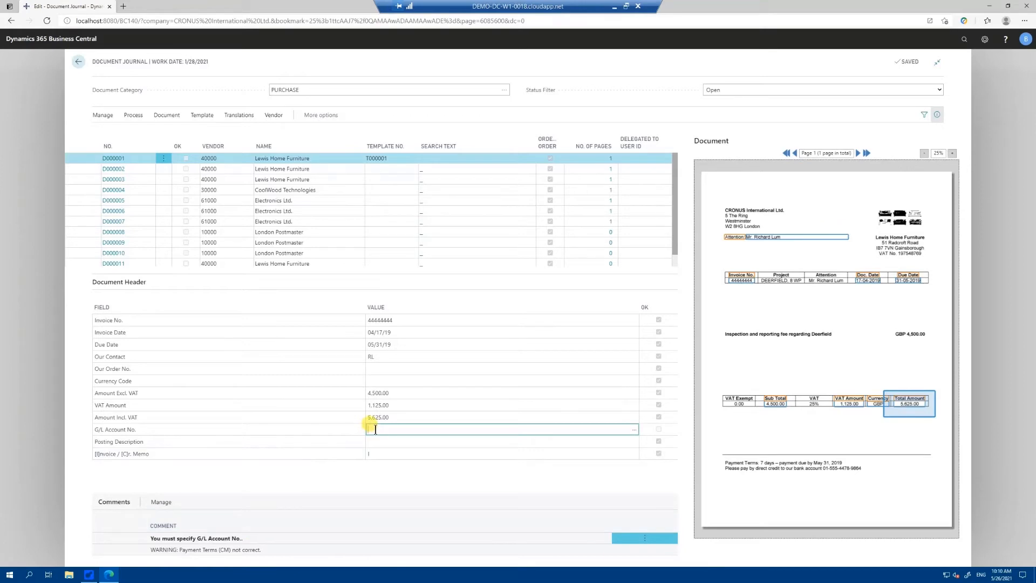
pyautogui.click(632, 430)
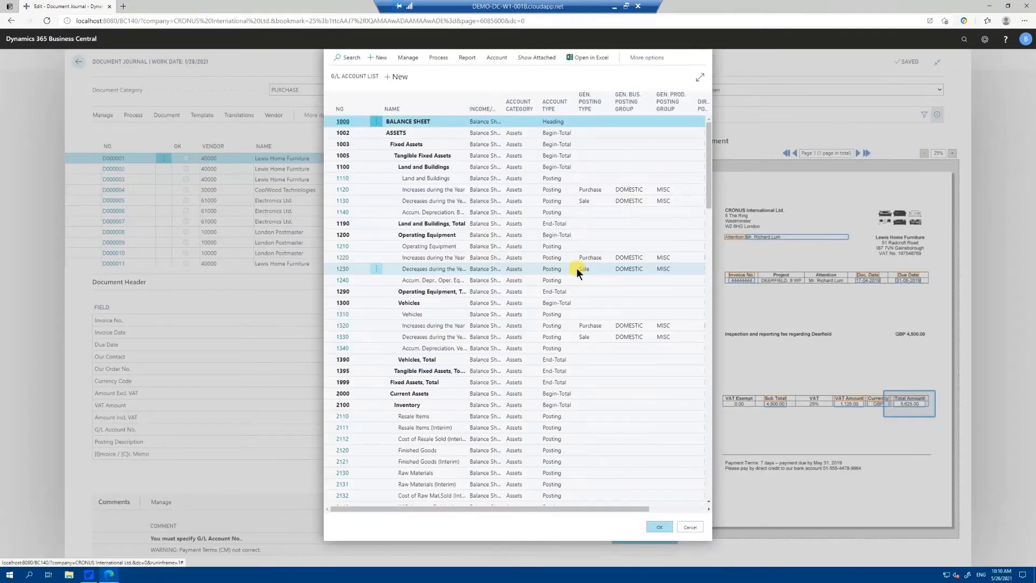
pyautogui.scroll(-2, 558, 259)
pyautogui.scroll(2, 558, 259)
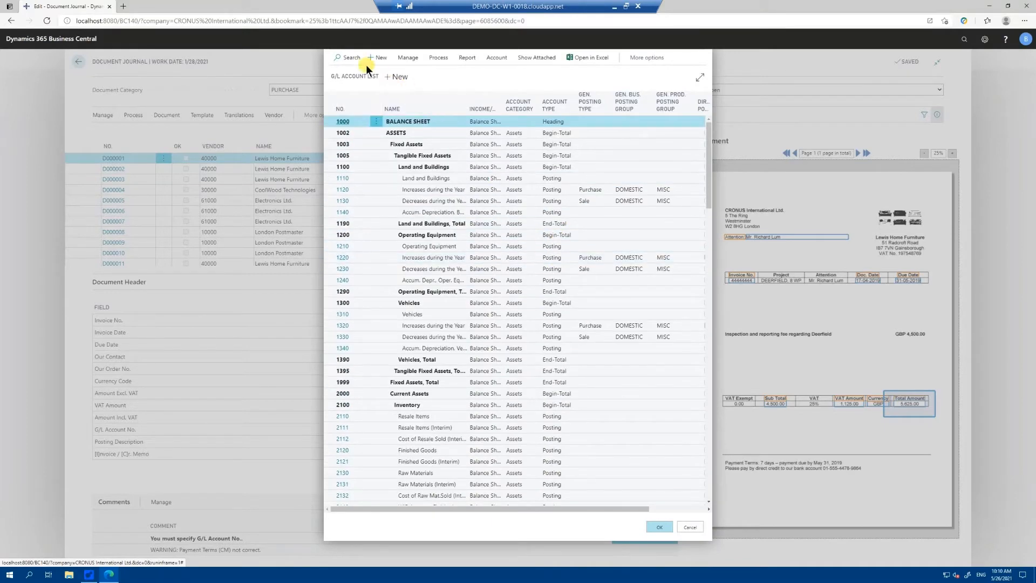
pyautogui.click(349, 57)
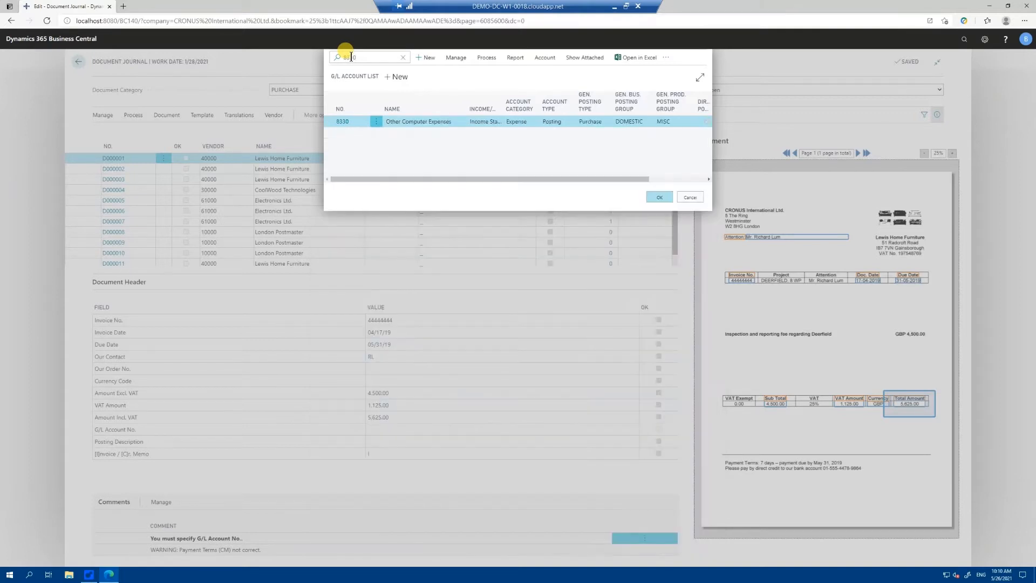
pyautogui.click(657, 199)
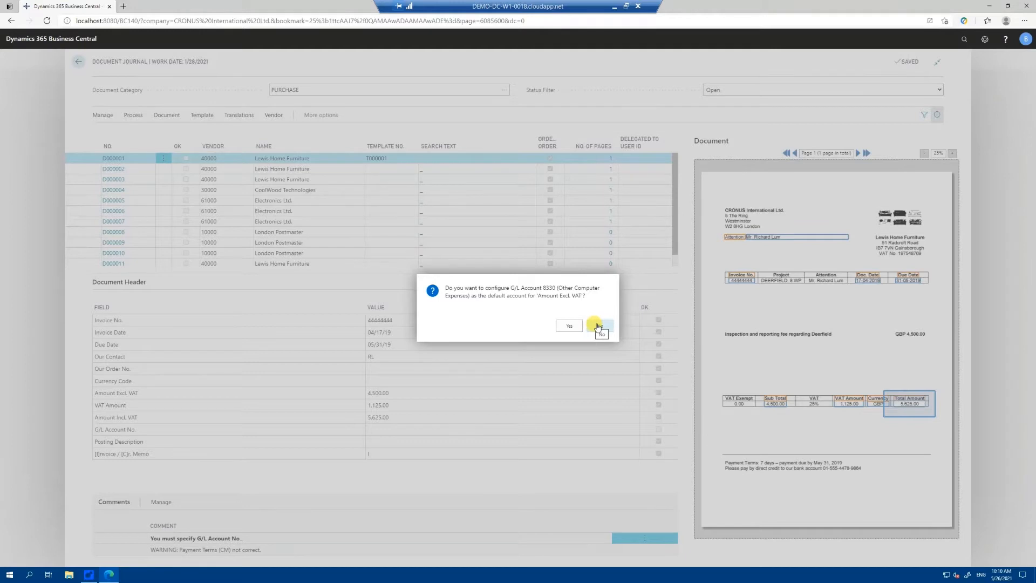
pyautogui.click(568, 326)
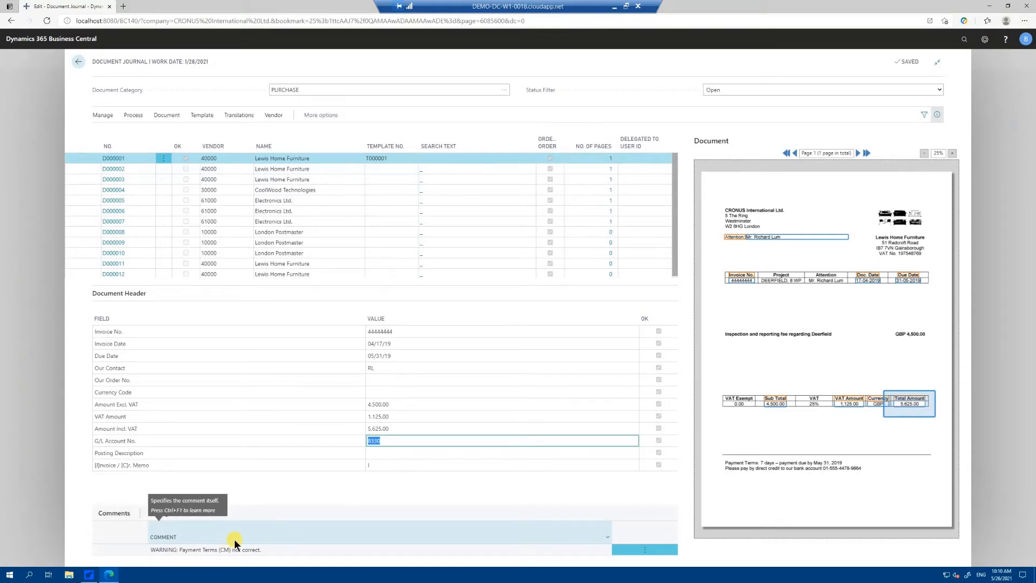
# - Capture the Posting Description from the invoice image, using Project as caption and "Inspection and reporting fee regarding Deerfield" as value
pyautogui.click(380, 453)
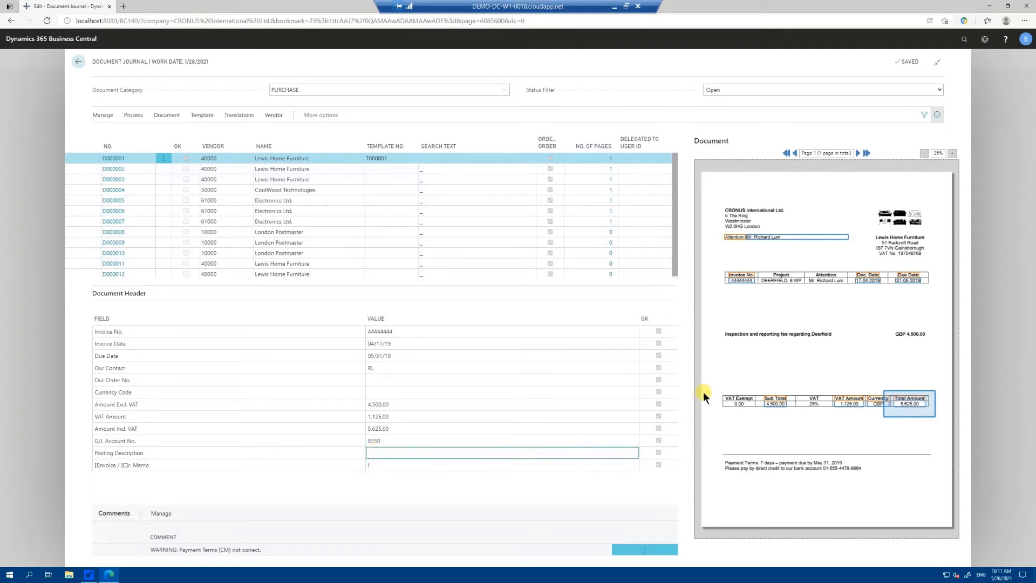
pyautogui.moveTo(759, 271); pyautogui.dragTo(806, 274)
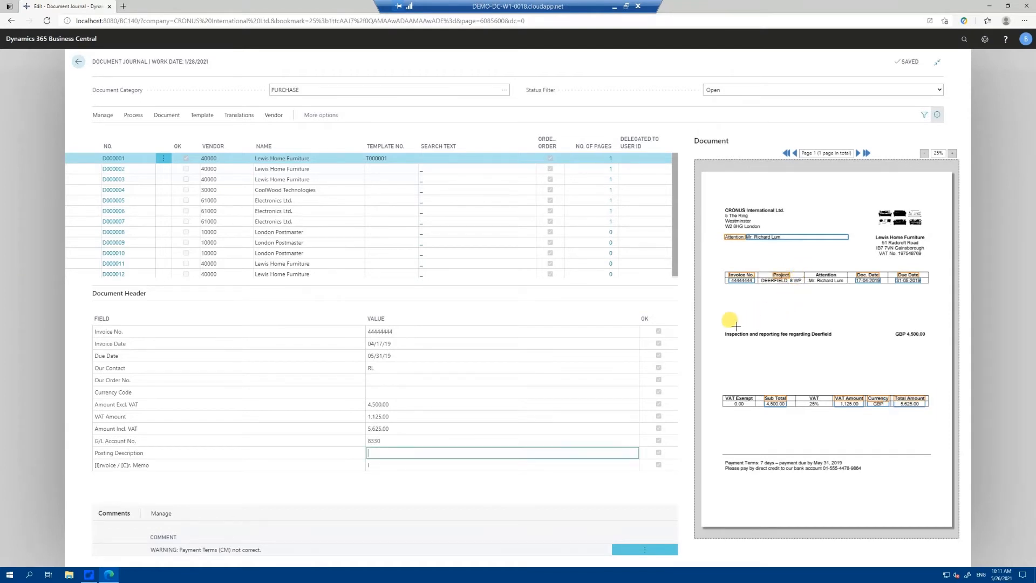
pyautogui.moveTo(721, 329); pyautogui.dragTo(871, 339)
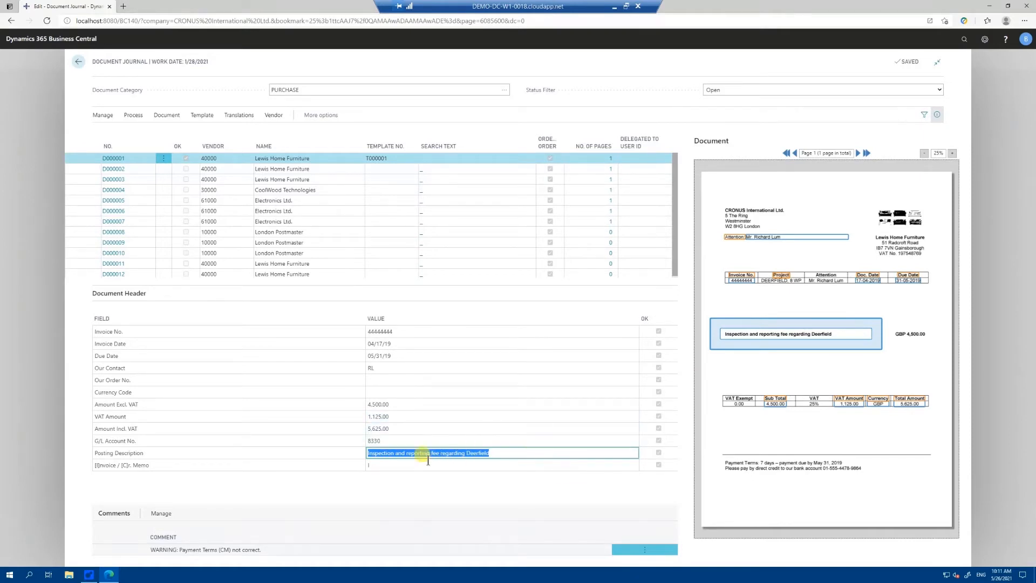
# - Check the invoice/credit memo type field, then register document D000001 as a purchase invoice
pyautogui.click(404, 465)
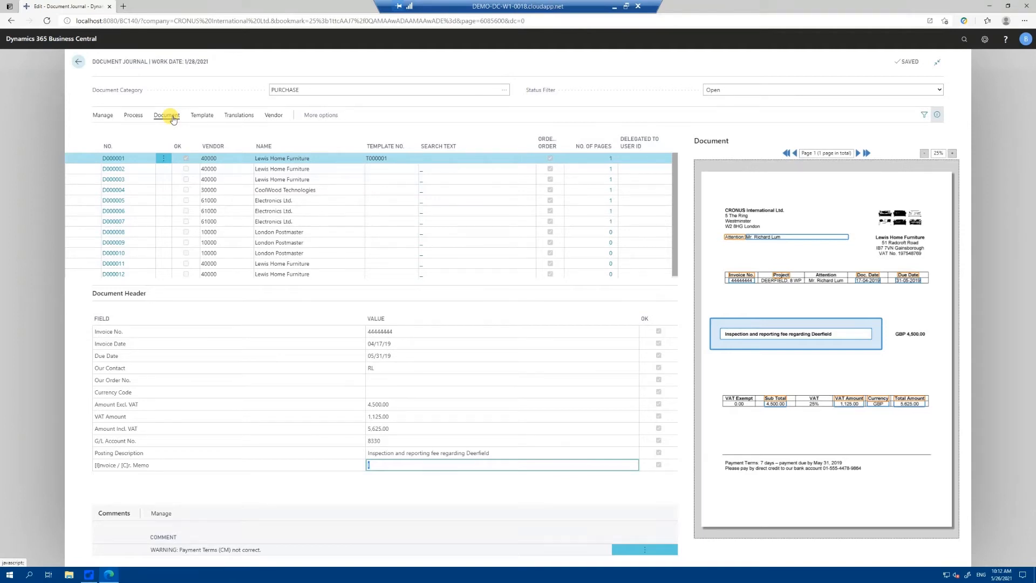
pyautogui.click(134, 115)
pyautogui.click(115, 131)
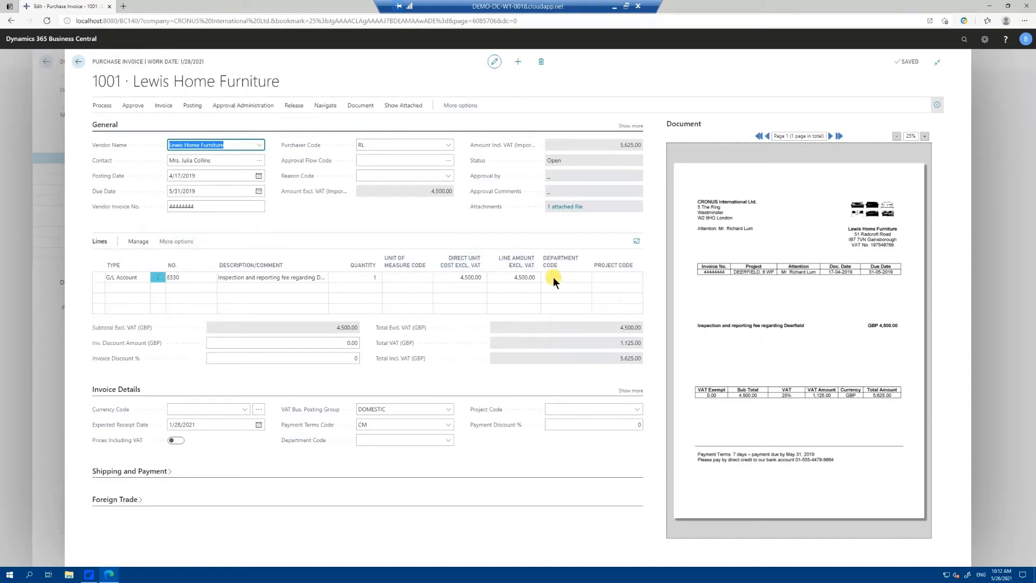
# - Send an approval request for Lewis Home Furniture purchase invoice 1001 and return to the document journal
pyautogui.click(242, 107)
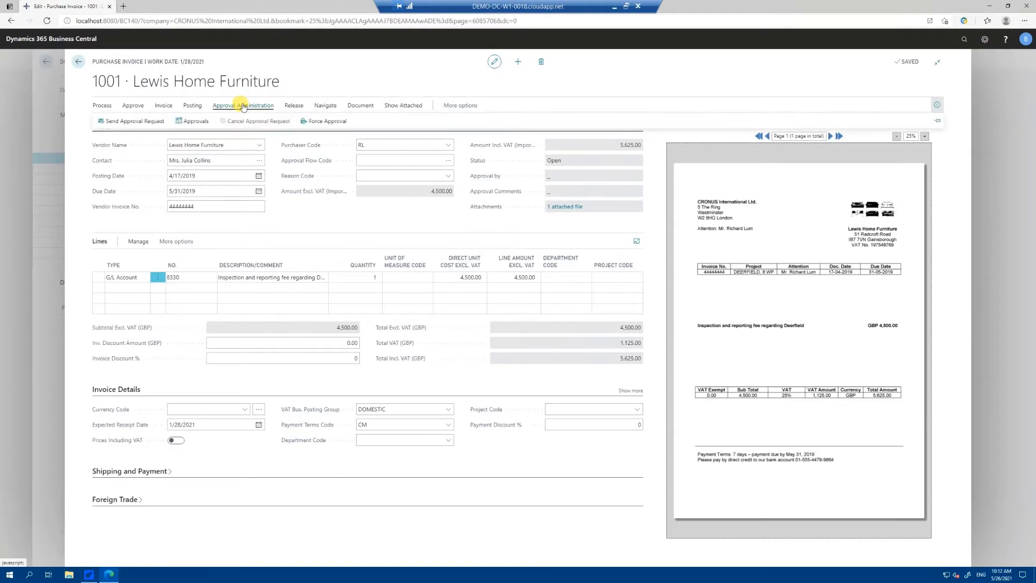
pyautogui.click(138, 121)
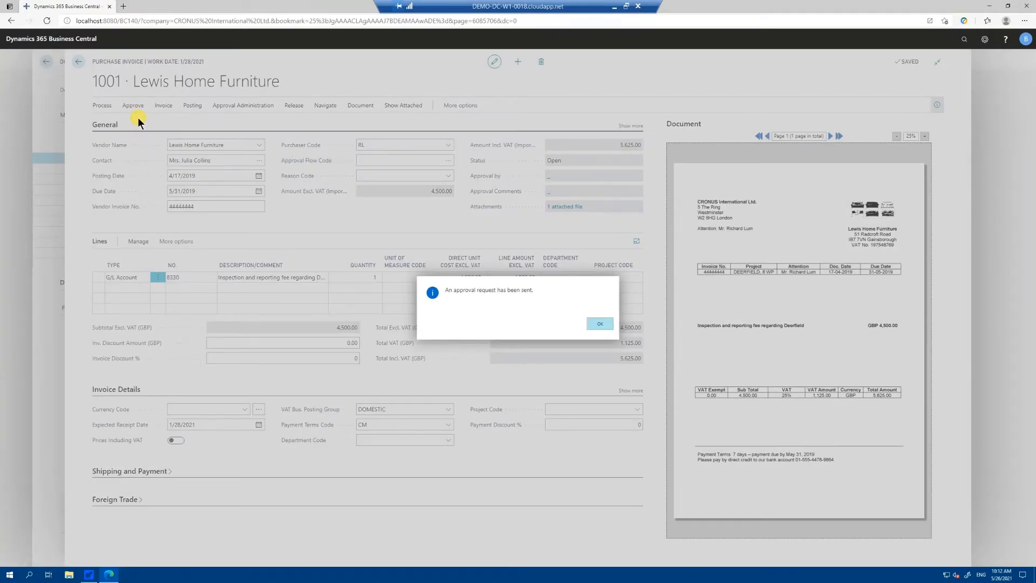
pyautogui.click(598, 325)
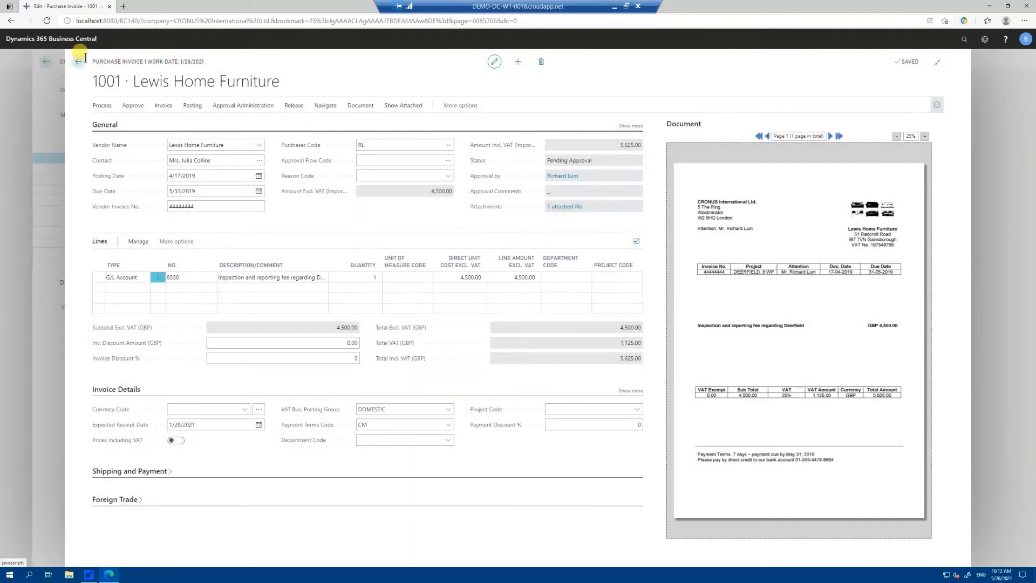
pyautogui.click(51, 56)
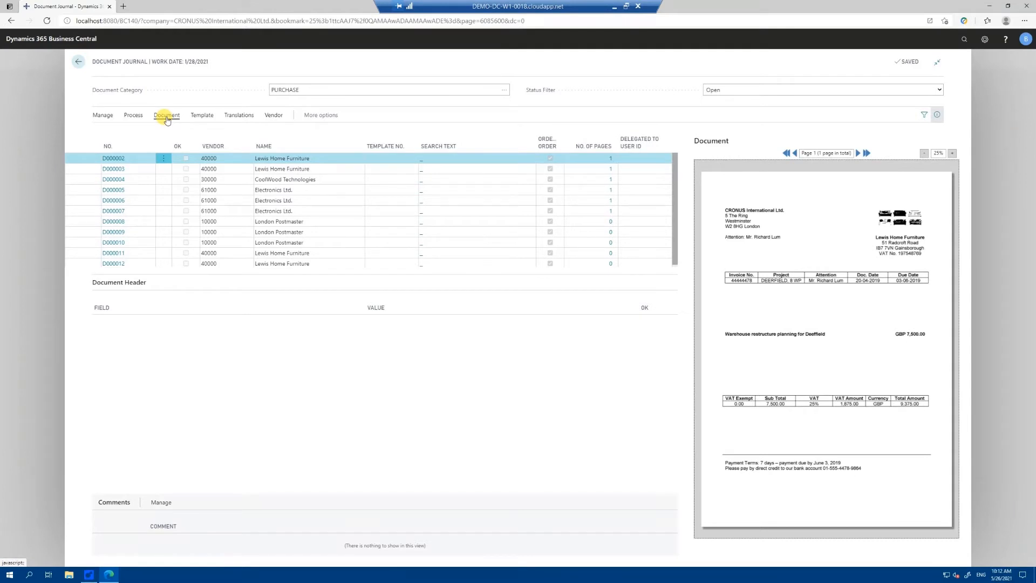
# - Run field recognition on CoolWood Technologies document D000004 in the document journal
pyautogui.click(293, 178)
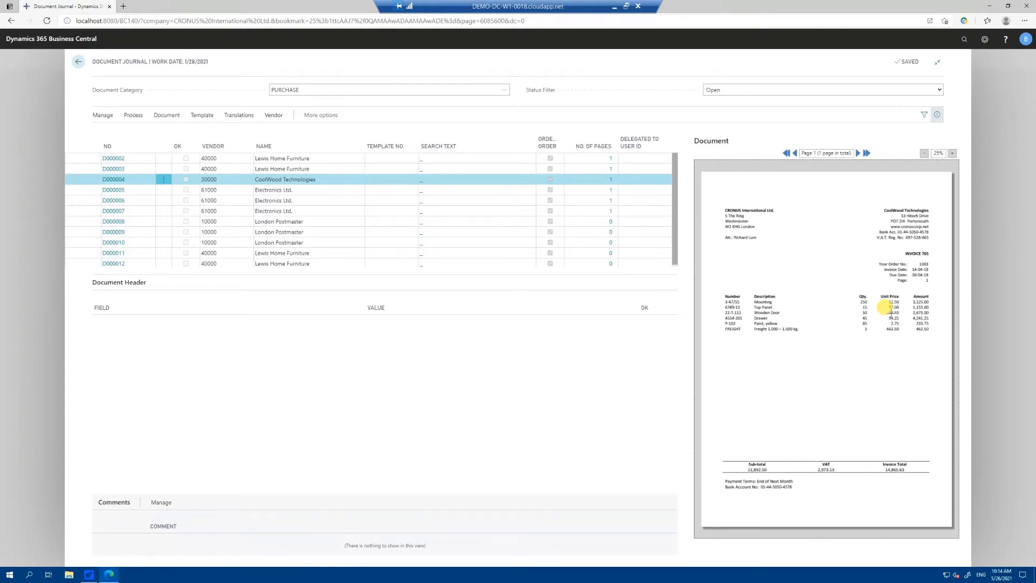
pyautogui.click(130, 115)
pyautogui.click(231, 131)
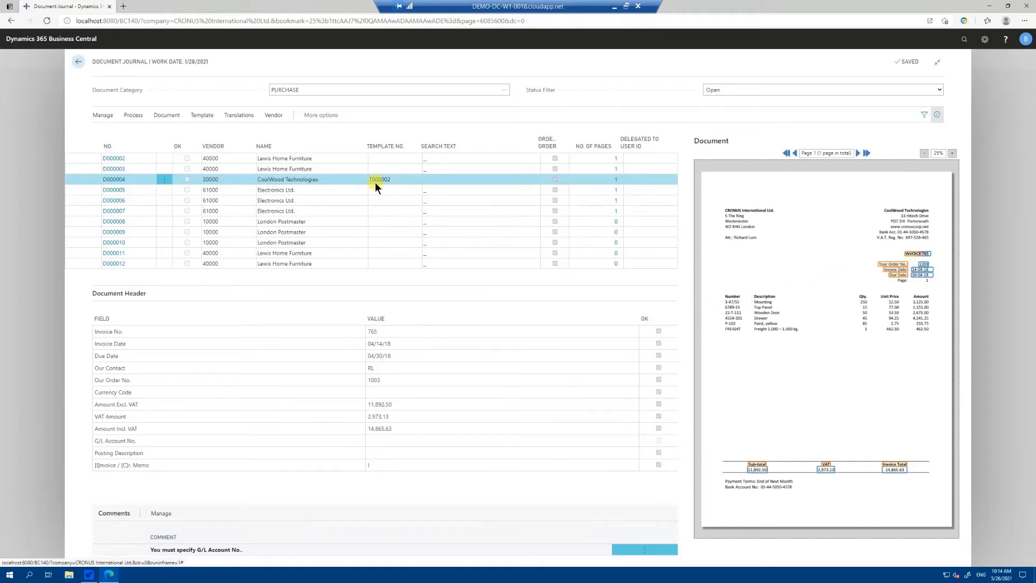
# - Open line matching for document D000004 and filter the receipt and order lines on the invoice's order number
pyautogui.click(136, 116)
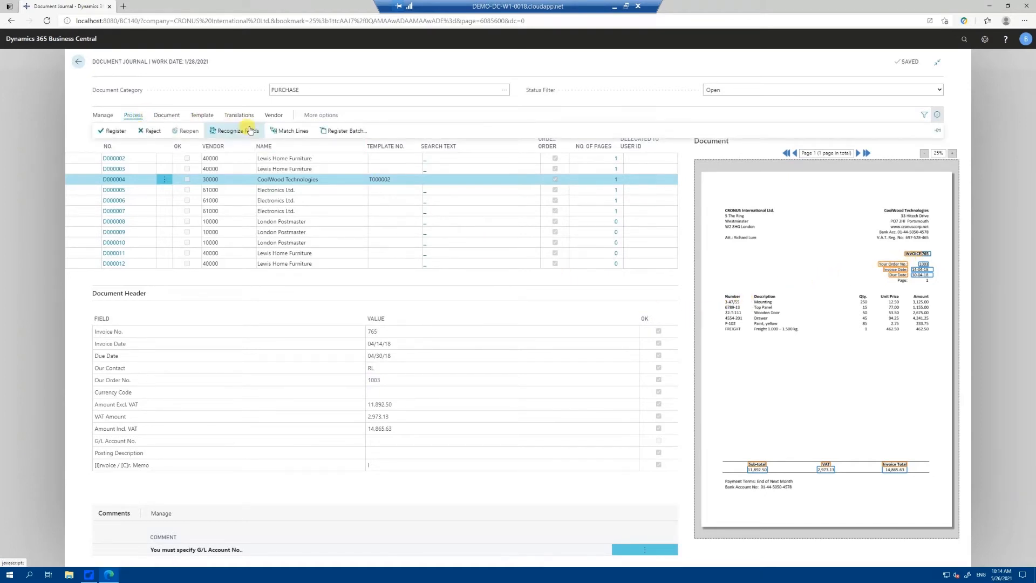
pyautogui.click(295, 132)
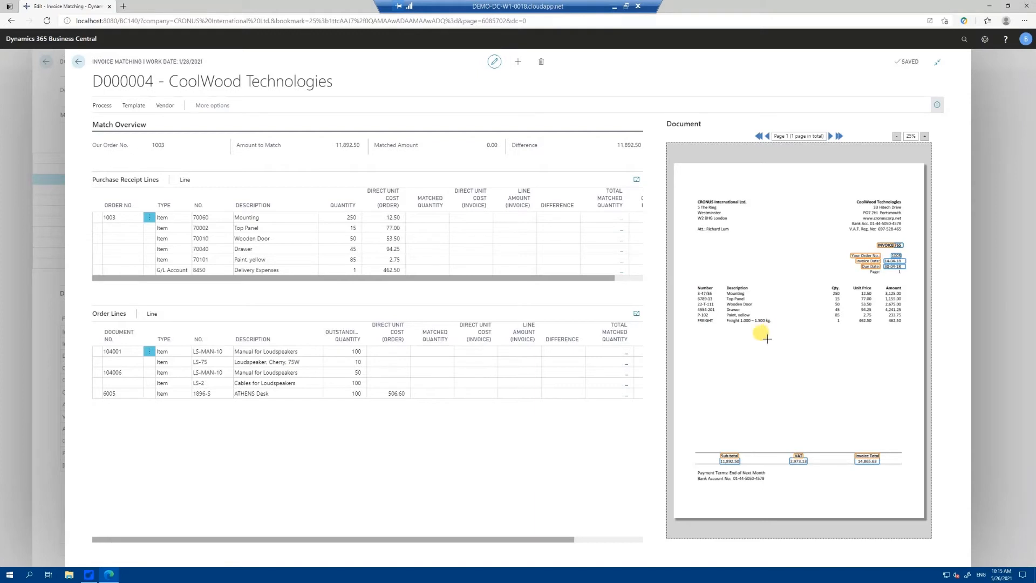
pyautogui.moveTo(531, 342)
pyautogui.click(105, 106)
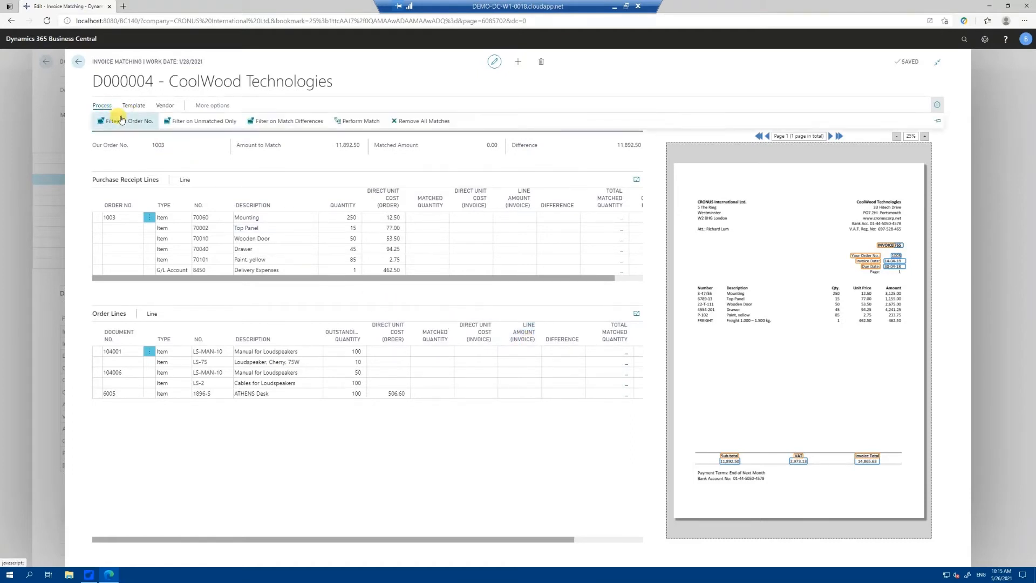
pyautogui.click(121, 121)
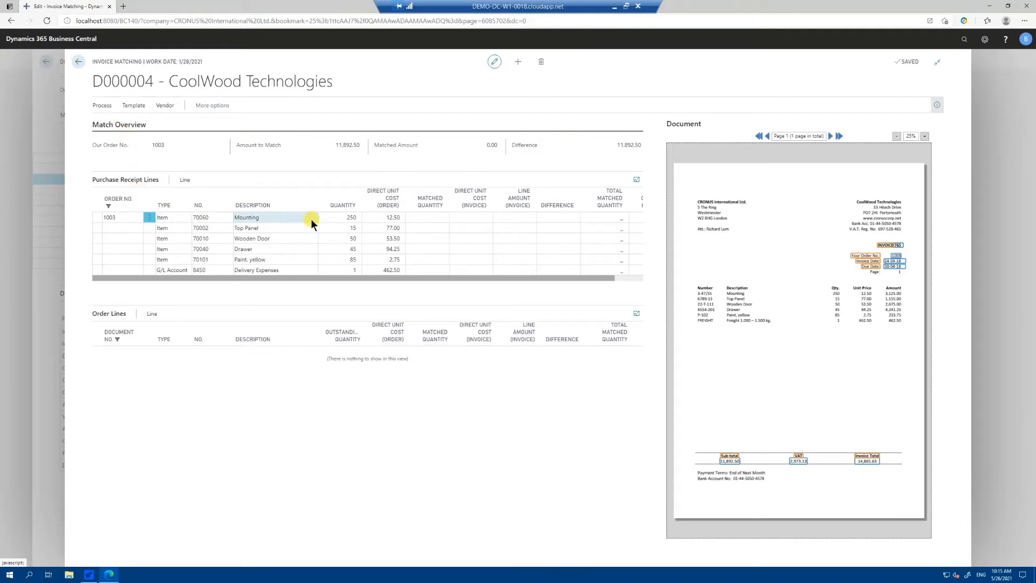
pyautogui.click(200, 218)
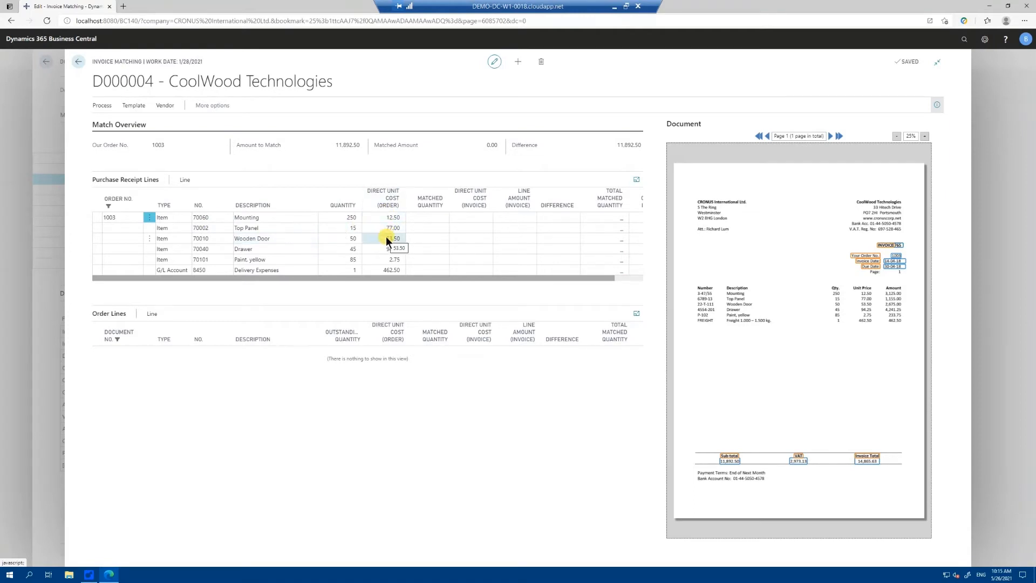
# - Perform the match of the invoice against the filtered purchase receipt lines and dismiss all Outlook reminders
pyautogui.click(103, 106)
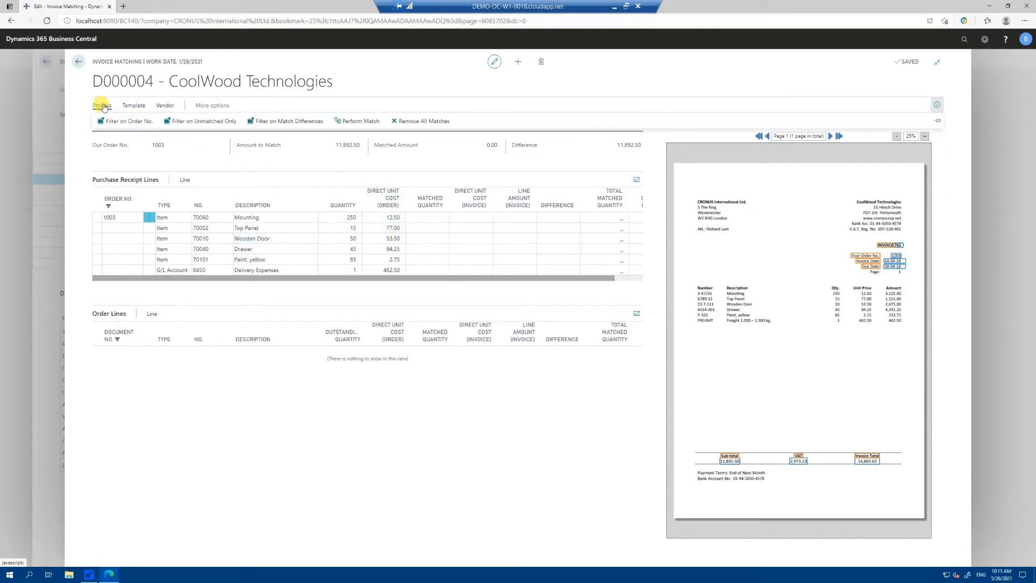
pyautogui.click(346, 121)
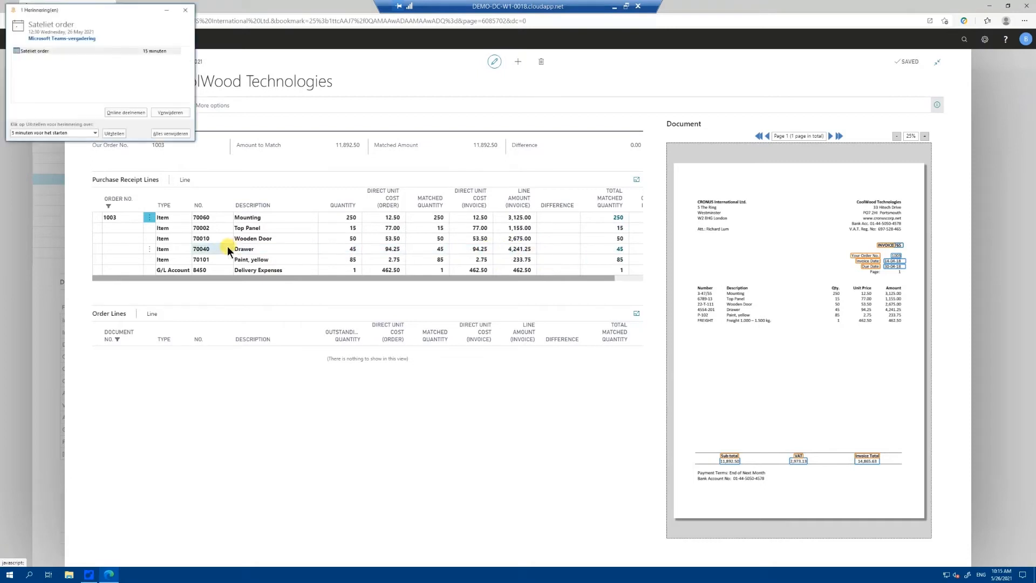
pyautogui.click(170, 133)
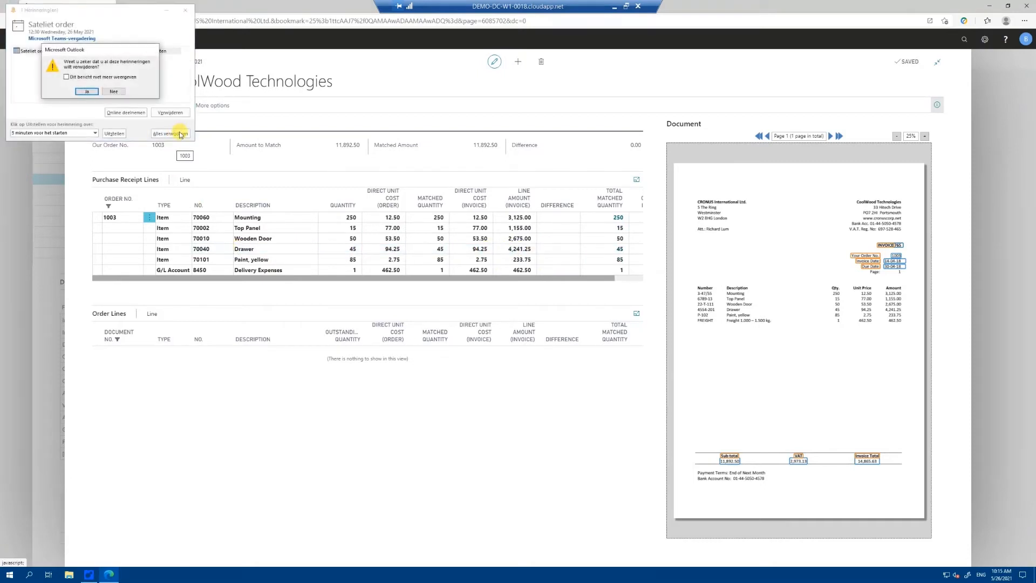
pyautogui.click(86, 91)
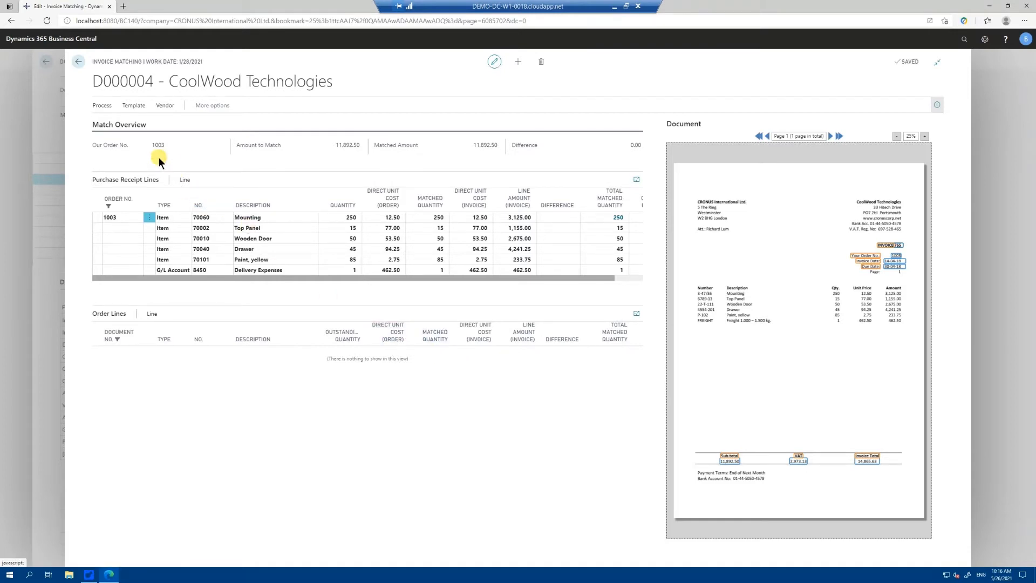
# - Return to the document journal and register document D000004 as a purchase invoice
pyautogui.click(79, 62)
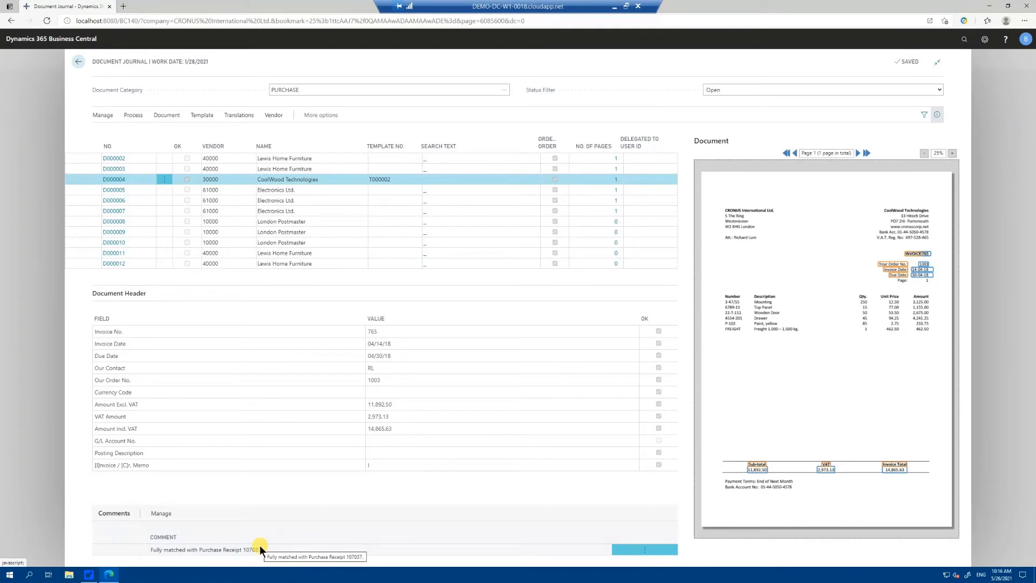
pyautogui.click(133, 116)
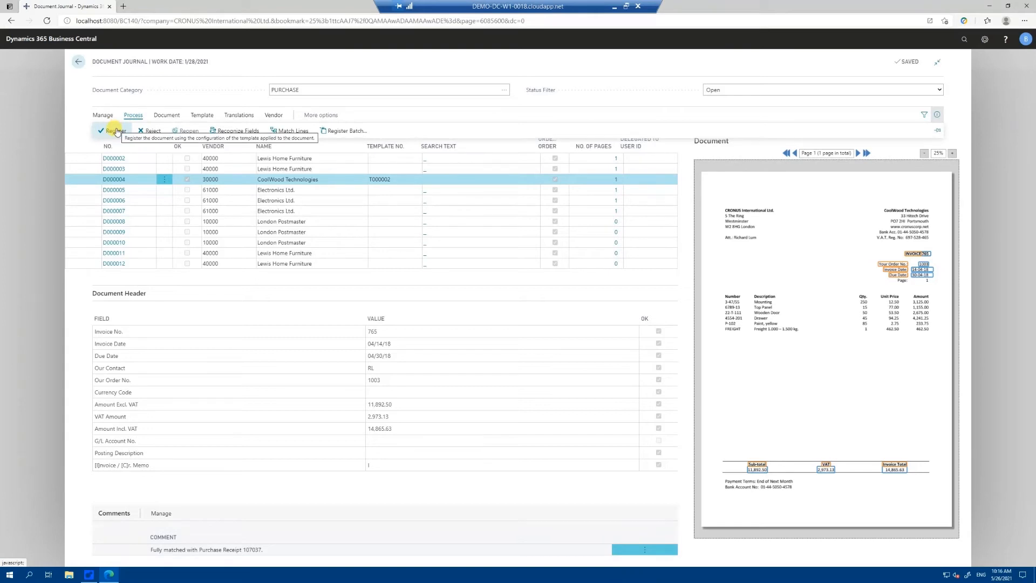
pyautogui.click(115, 131)
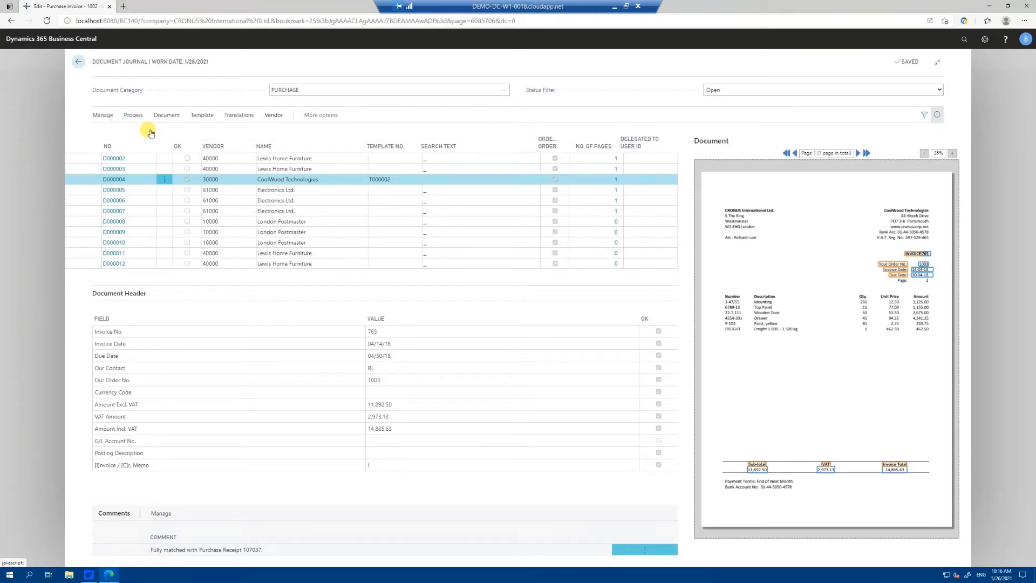
# - Send an approval request for CoolWood Technologies purchase invoice 1002 and return to the document journal
pyautogui.click(244, 106)
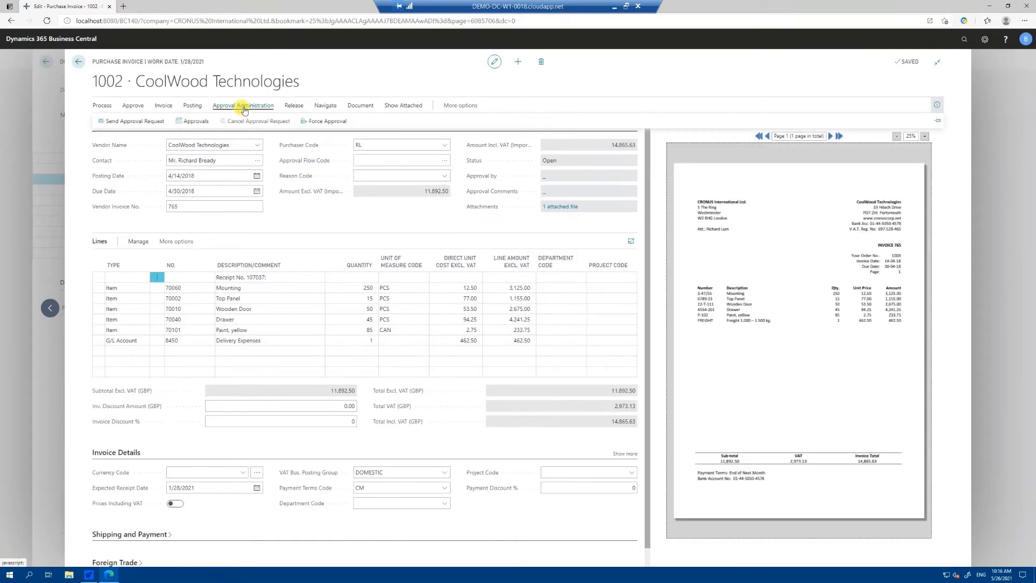
pyautogui.click(140, 122)
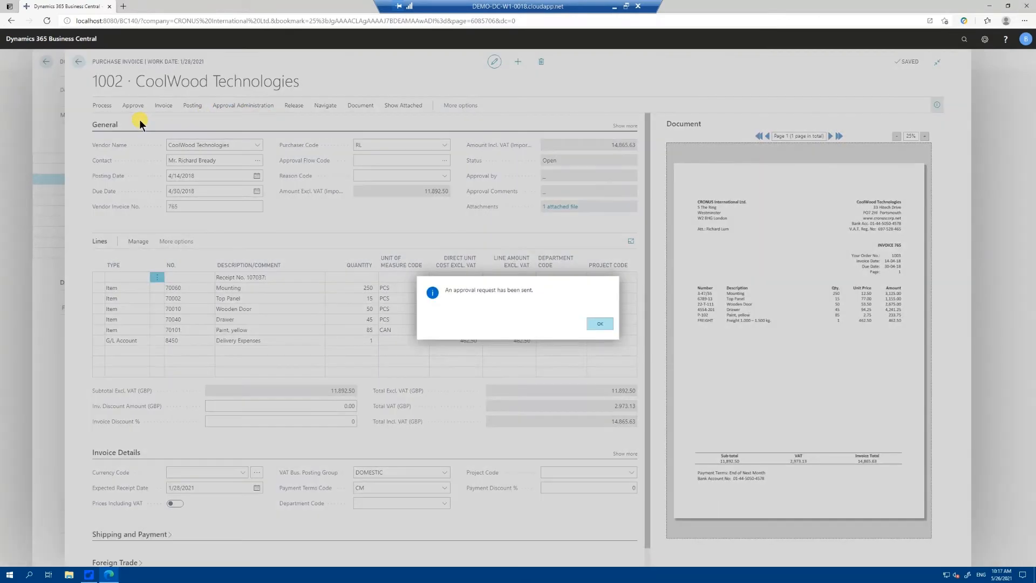
pyautogui.click(597, 324)
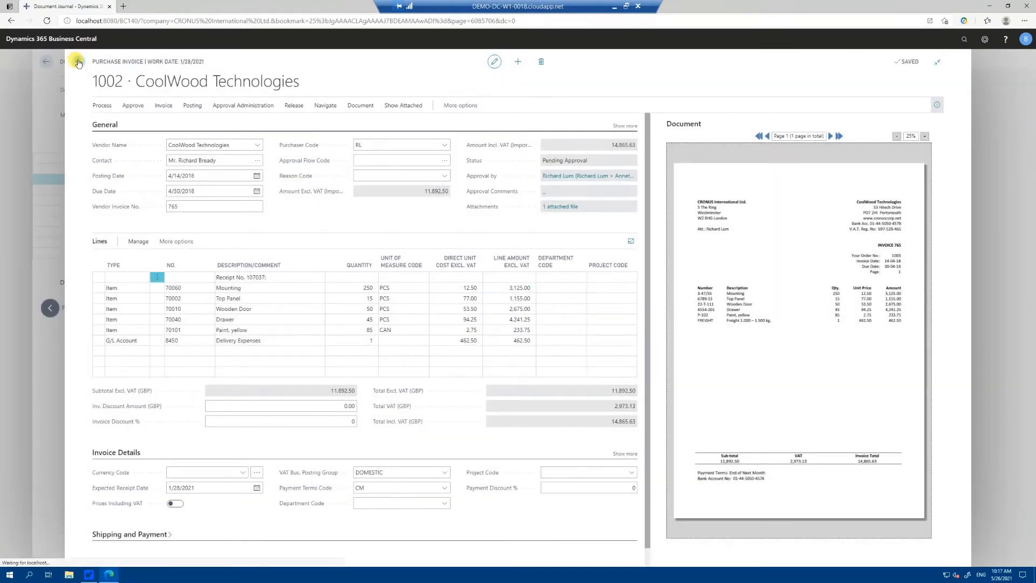
pyautogui.click(79, 61)
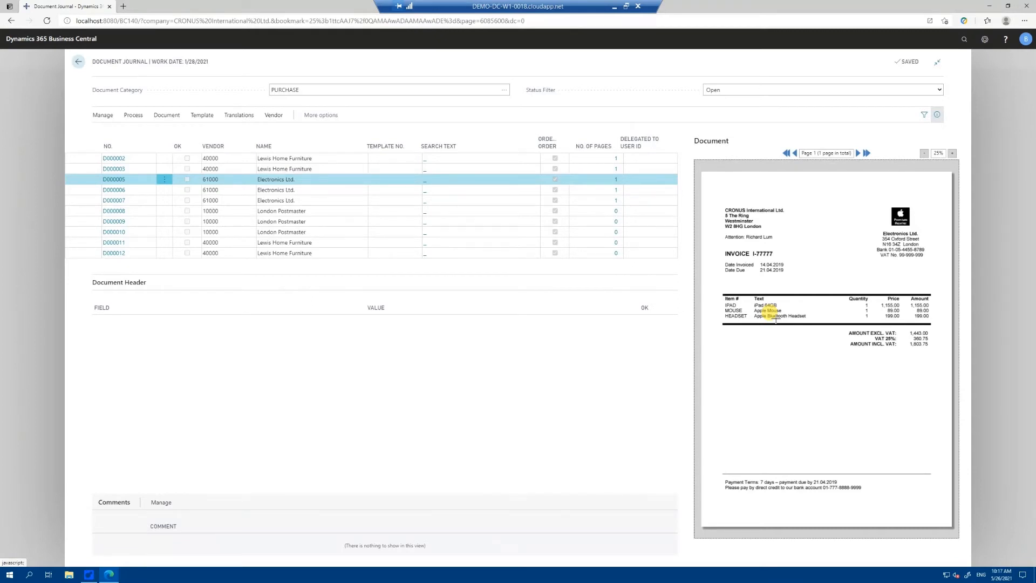
# - Recognize the fields of Electronics Ltd. document D000005 and recapture its Invoice No. from the image as I-77777
pyautogui.click(136, 116)
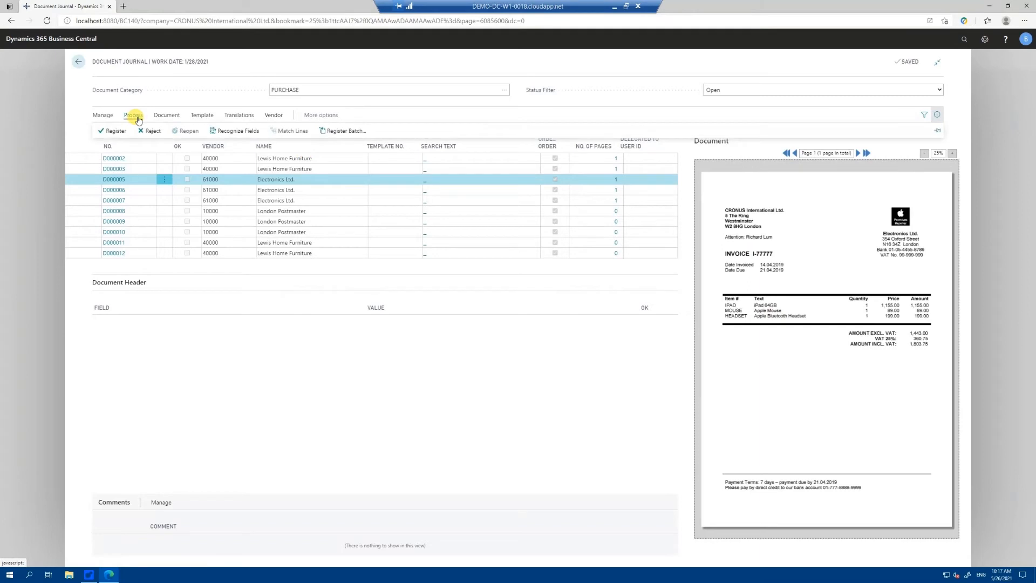
pyautogui.click(233, 133)
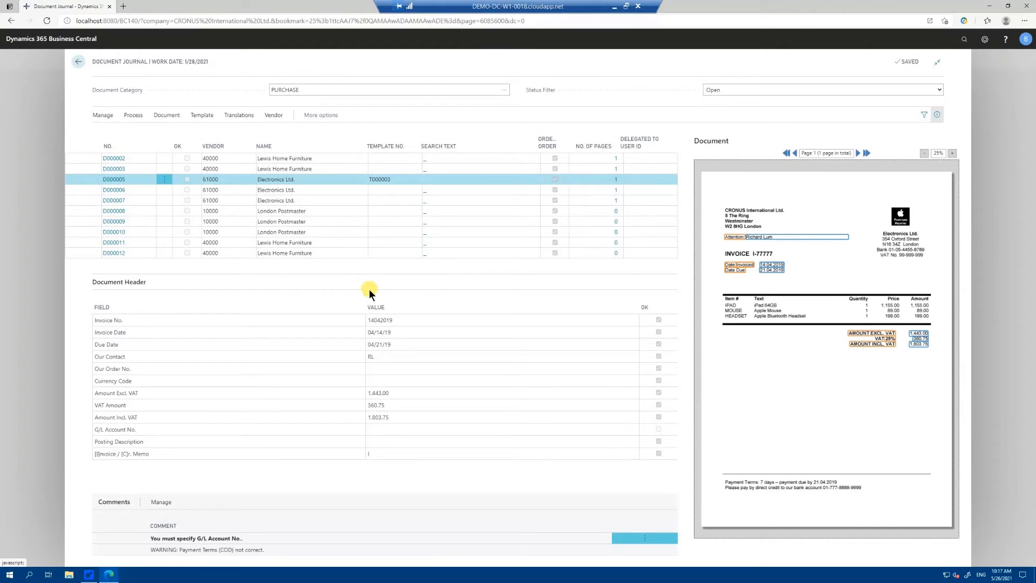
pyautogui.click(394, 319)
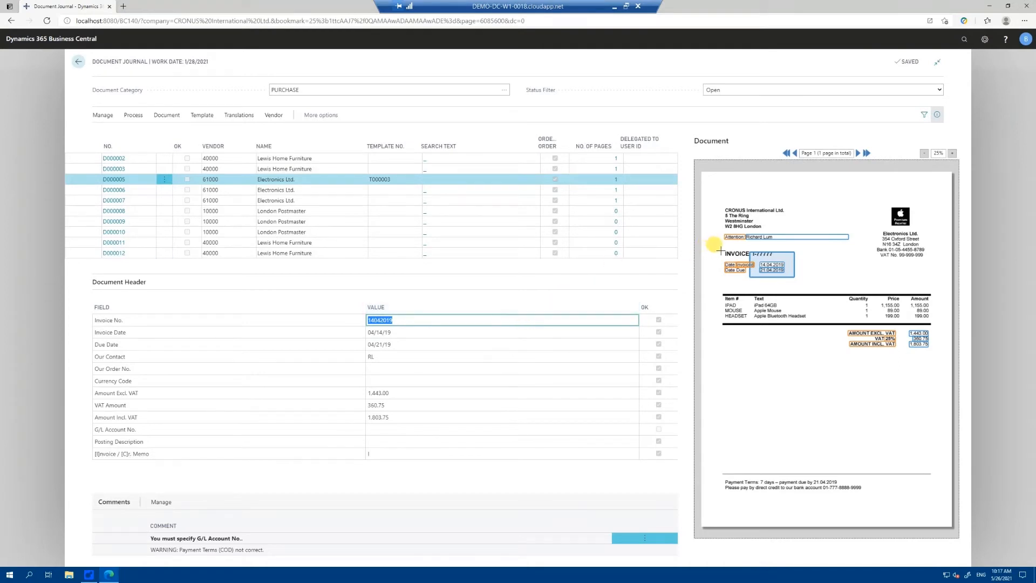
pyautogui.moveTo(720, 250); pyautogui.dragTo(788, 258)
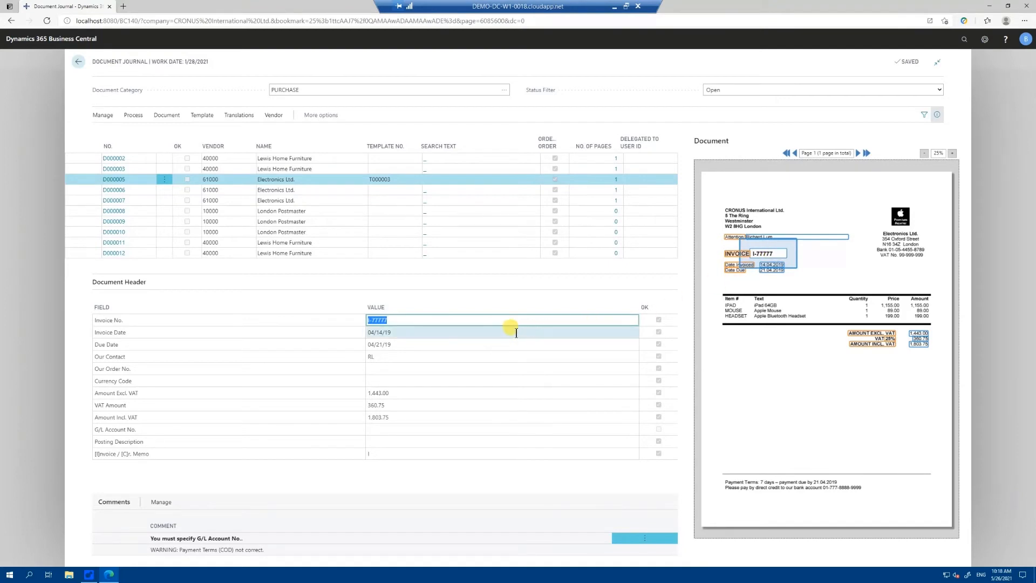
pyautogui.click(455, 334)
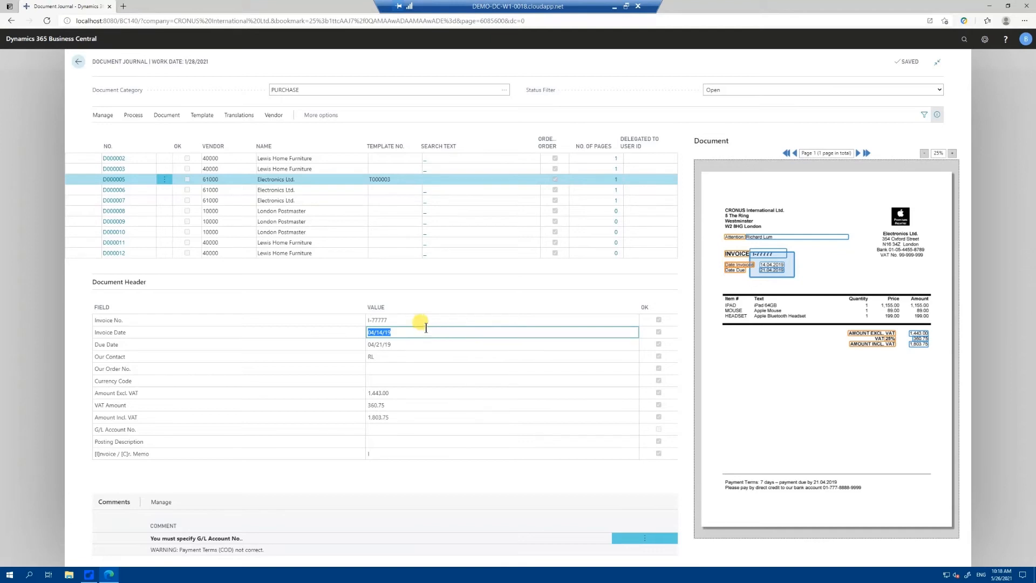
# - Open the document card of D000005 and capture the Item # and Text headings as captions for the line fields No. and Description
pyautogui.click(166, 117)
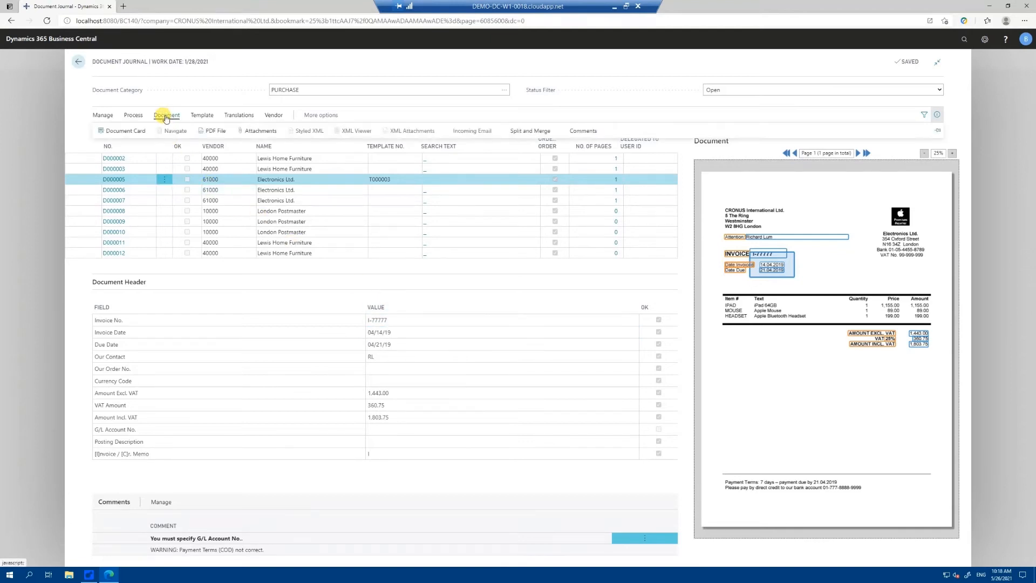
pyautogui.click(134, 133)
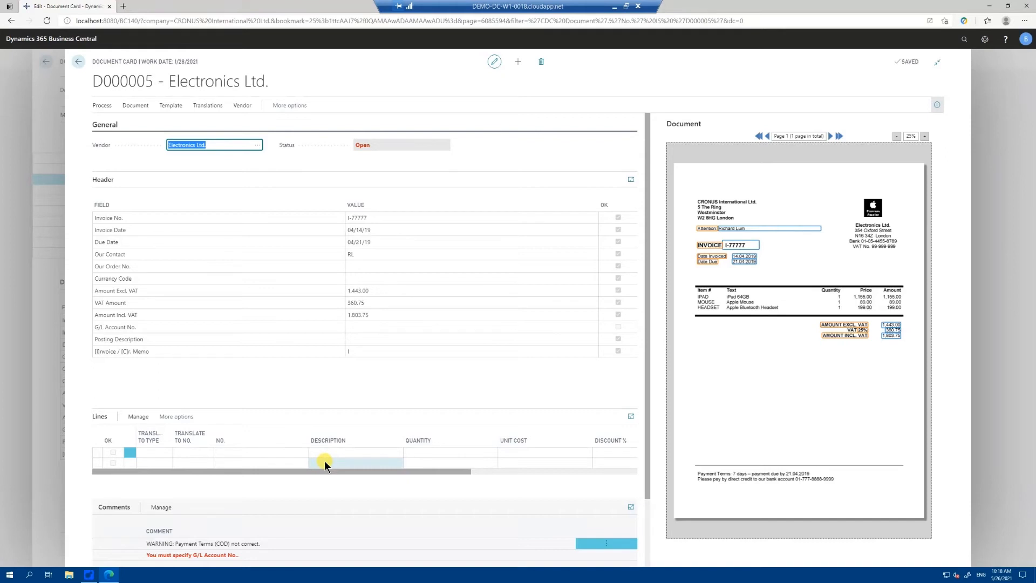
pyautogui.click(246, 453)
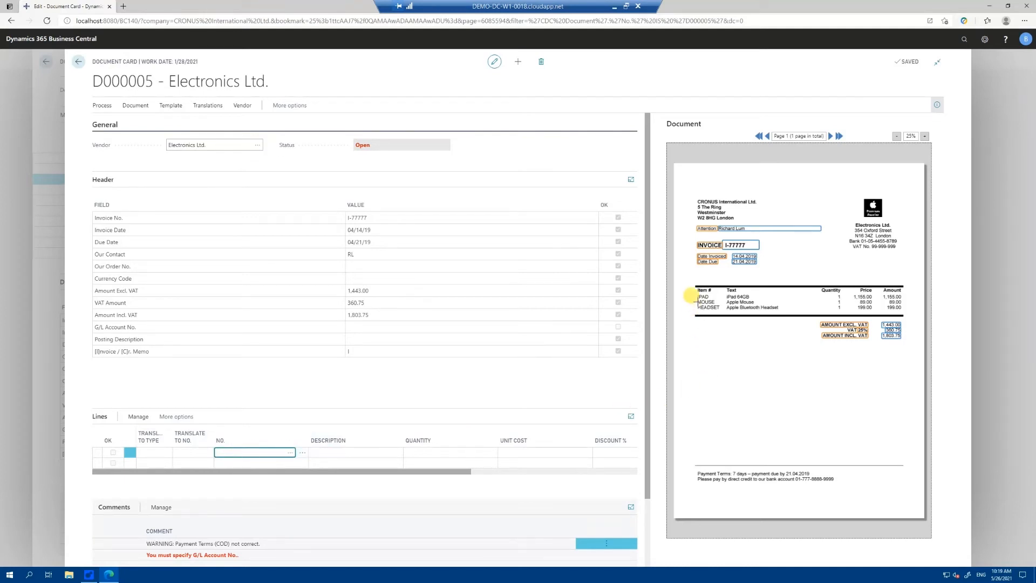
pyautogui.moveTo(695, 286); pyautogui.dragTo(718, 294)
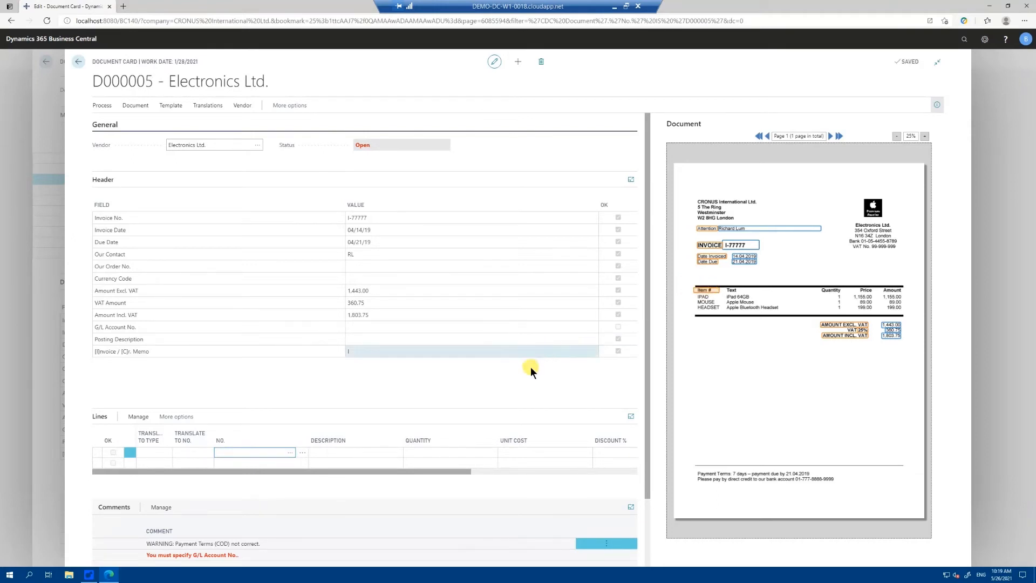
pyautogui.click(346, 452)
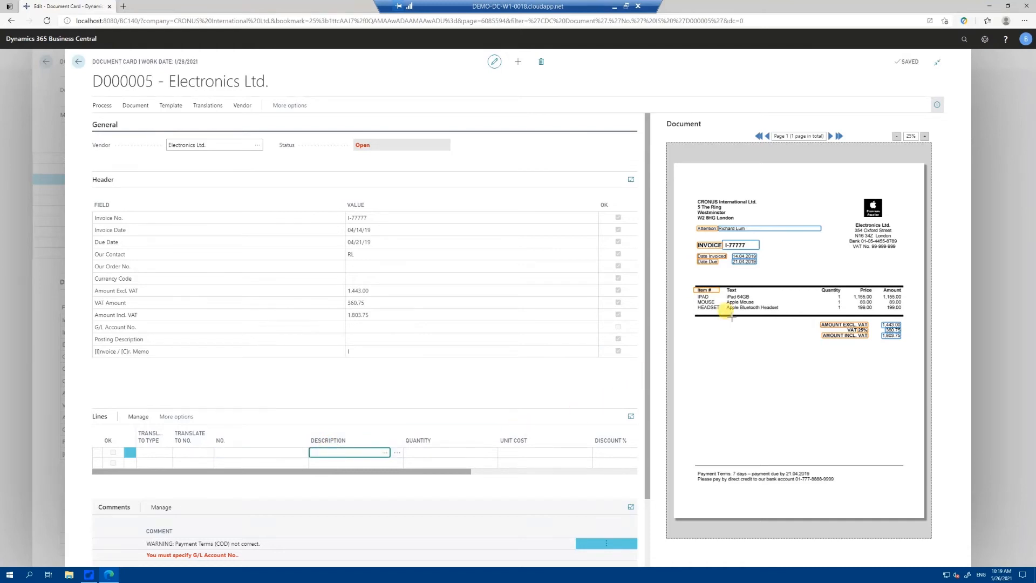
pyautogui.moveTo(725, 287); pyautogui.dragTo(778, 294)
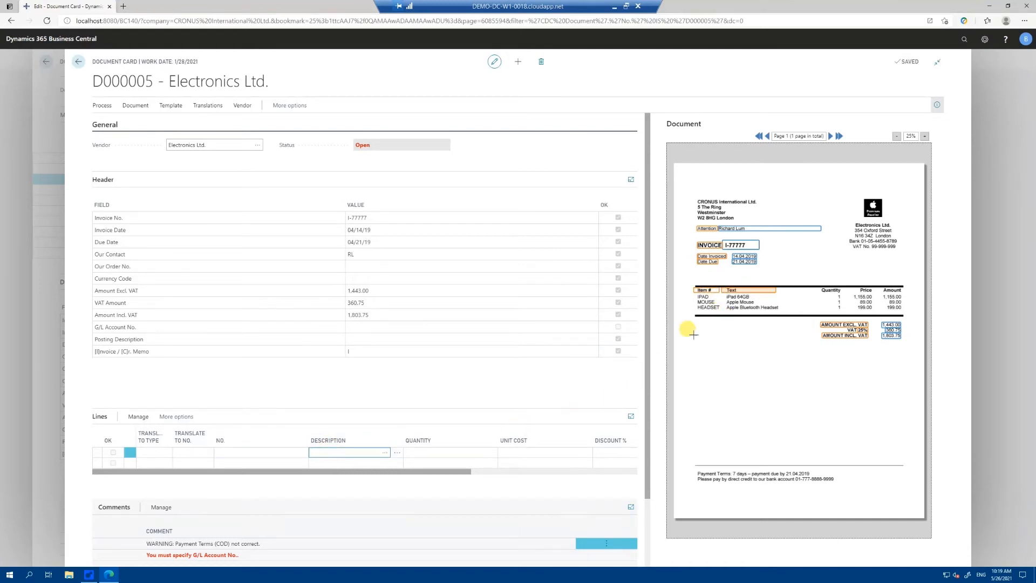
# - Capture the Quantity and Price headings on the invoice image as captions for the line fields Quantity and Unit Cost
pyautogui.click(444, 453)
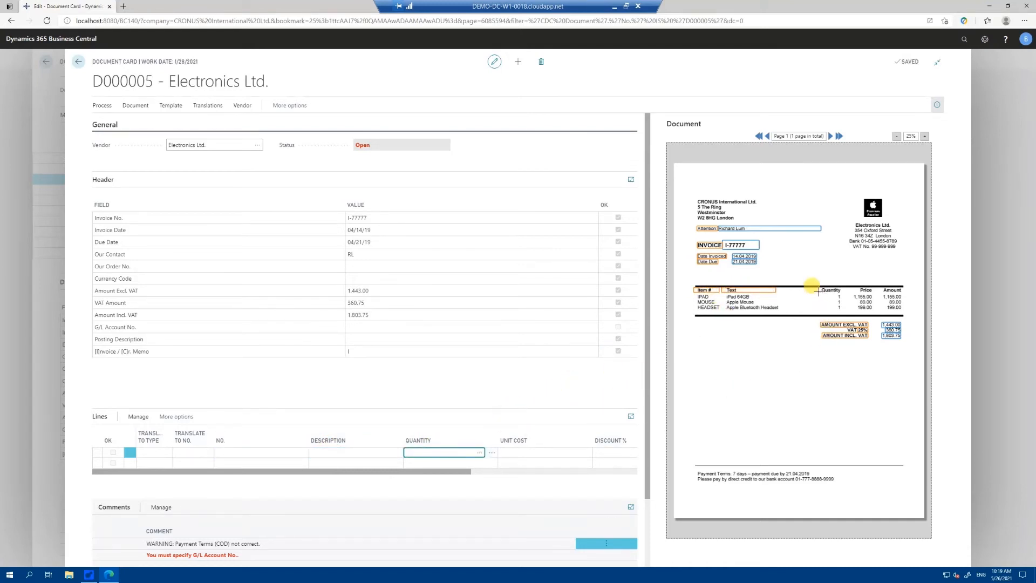
pyautogui.moveTo(811, 289); pyautogui.dragTo(874, 292)
pyautogui.click(544, 455)
pyautogui.moveTo(458, 472); pyautogui.dragTo(646, 469)
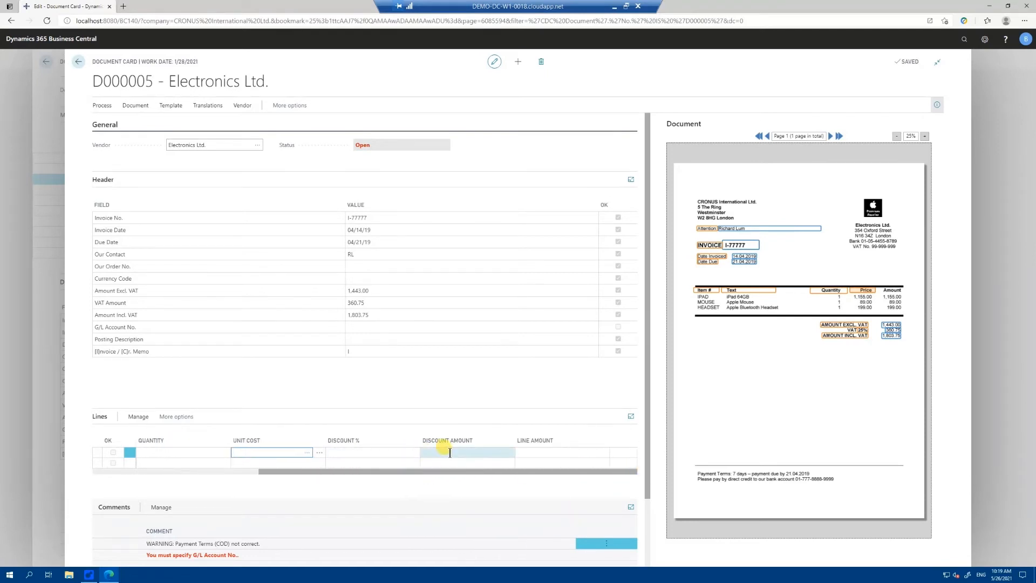
# - Capture the Amount heading on the invoice image as caption for the line field Line Amount and recognize the document's fields again
pyautogui.click(529, 451)
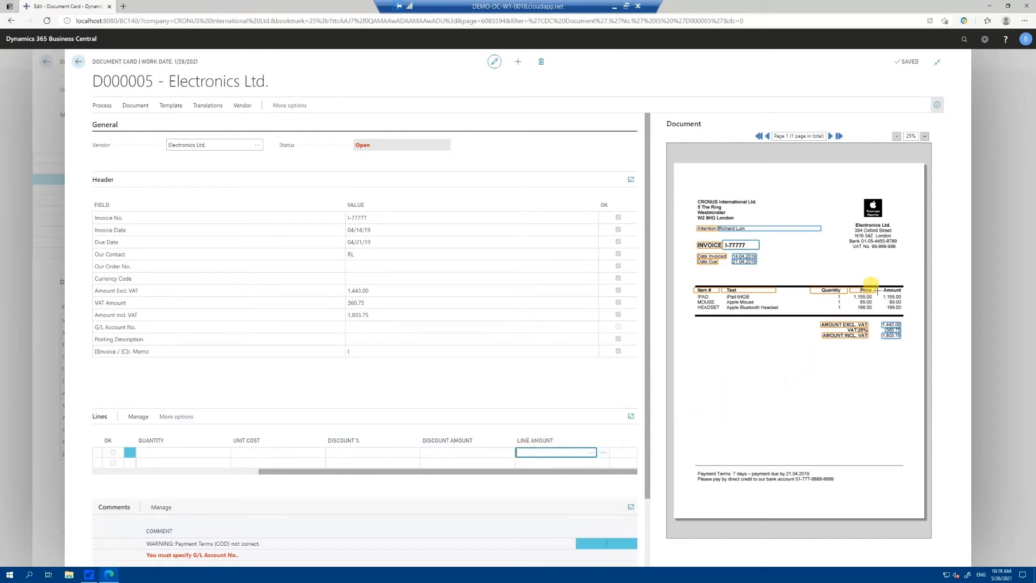
pyautogui.moveTo(878, 285); pyautogui.dragTo(903, 294)
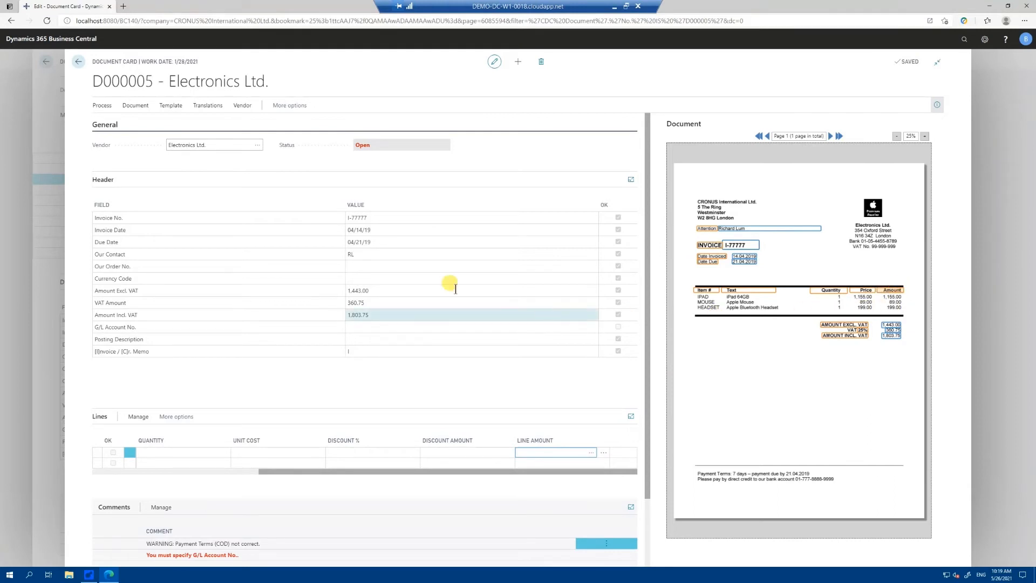
pyautogui.click(102, 105)
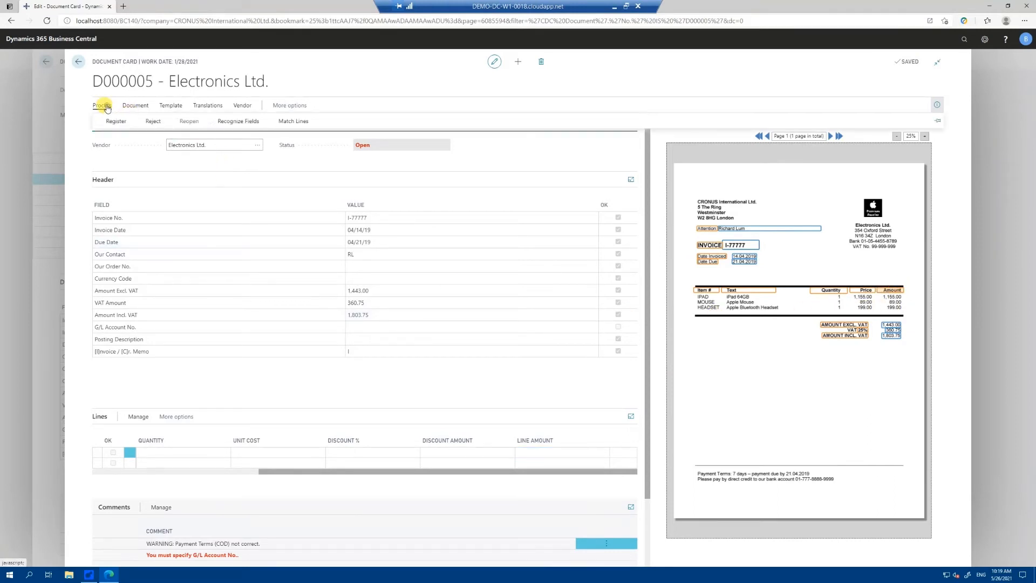
pyautogui.click(245, 121)
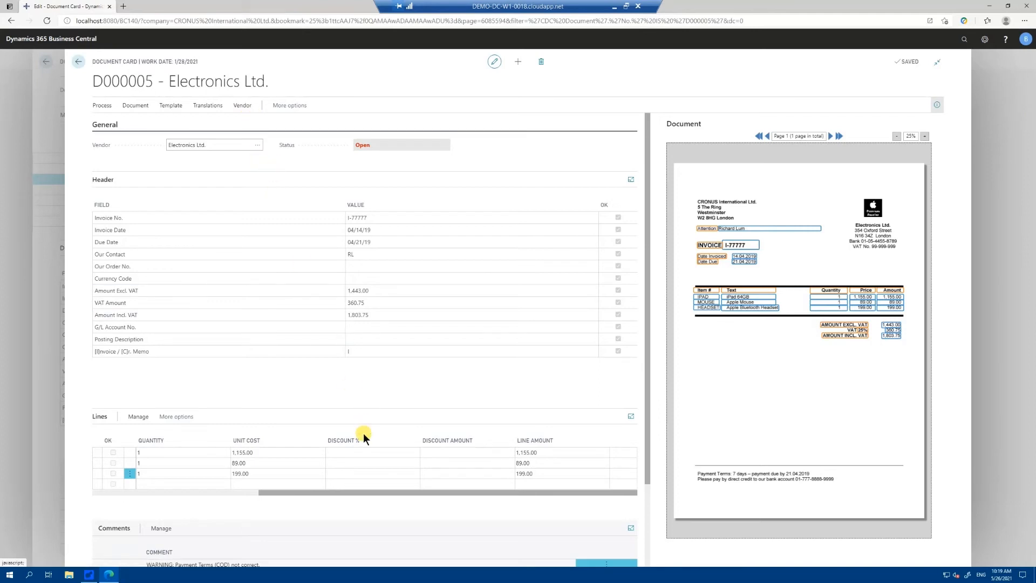
# - Translate the IPAD line to type G/L Account with number 8330
pyautogui.moveTo(376, 492); pyautogui.dragTo(192, 482)
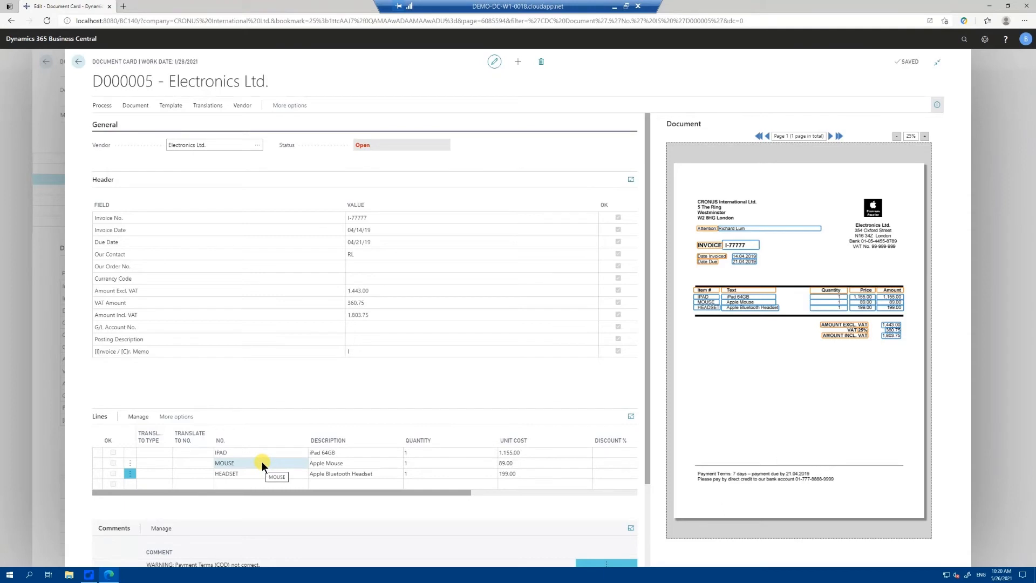
pyautogui.click(162, 453)
pyautogui.click(169, 453)
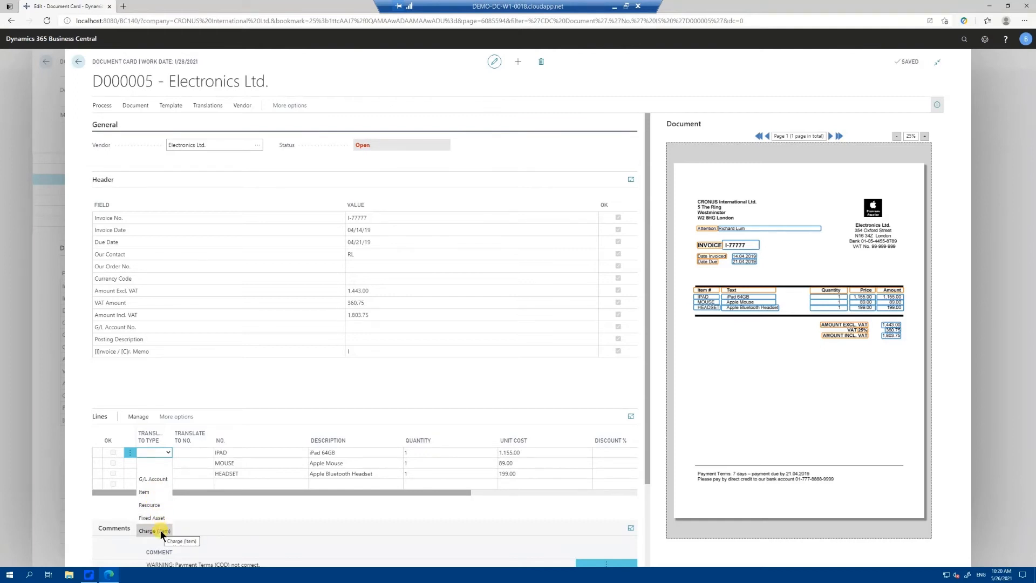
pyautogui.click(166, 453)
pyautogui.click(167, 452)
pyautogui.click(157, 479)
pyautogui.click(189, 453)
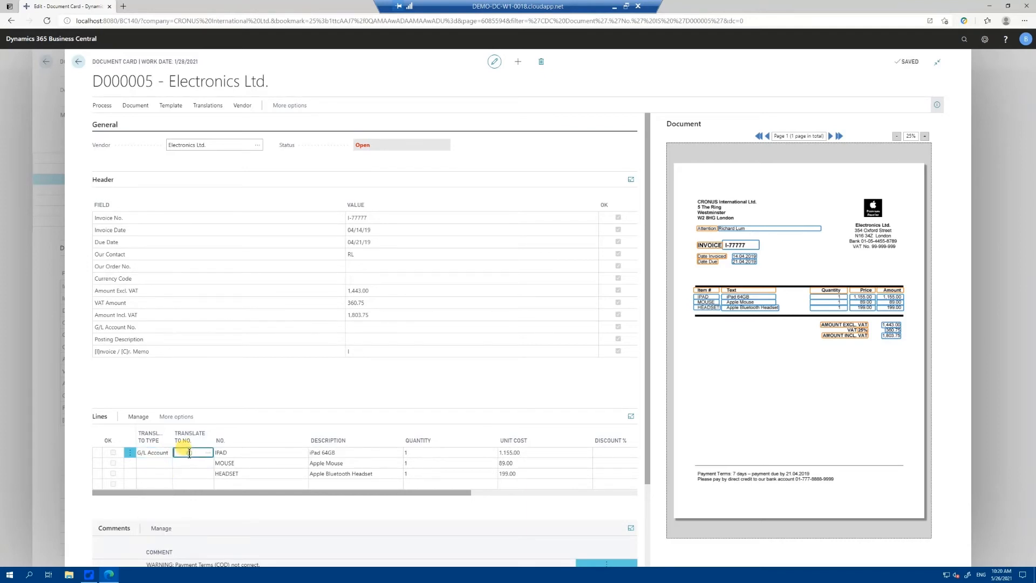
pyautogui.write('80')
# - Translate the MOUSE line to type Item with number 1000
pyautogui.click(152, 463)
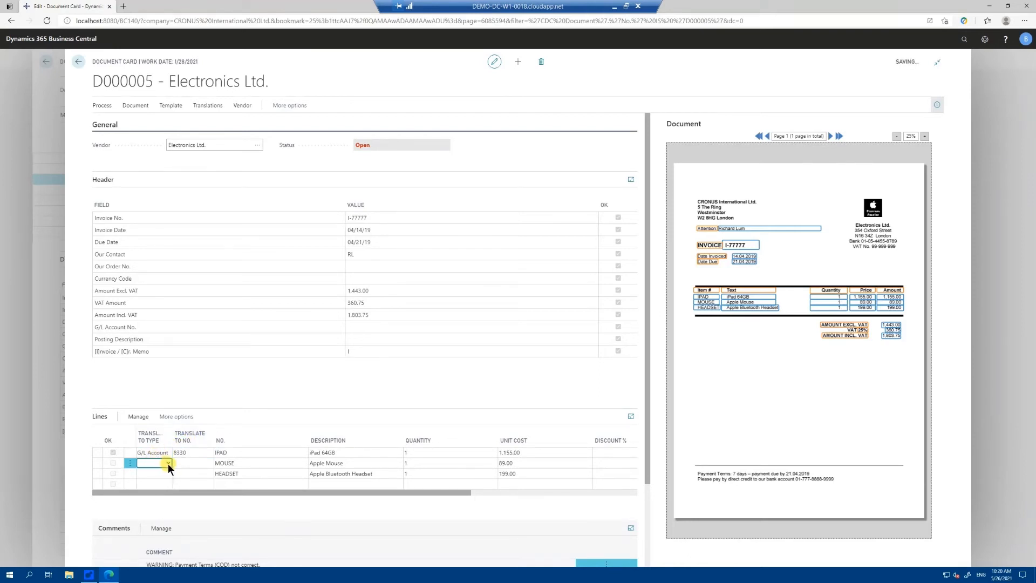
pyautogui.click(167, 463)
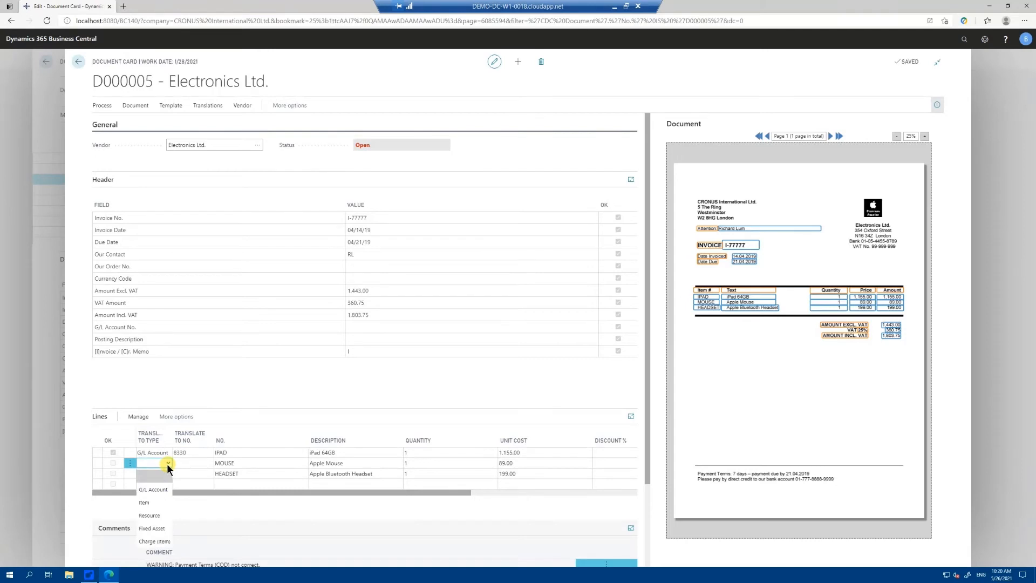
pyautogui.click(151, 502)
pyautogui.click(190, 463)
pyautogui.write('1000')
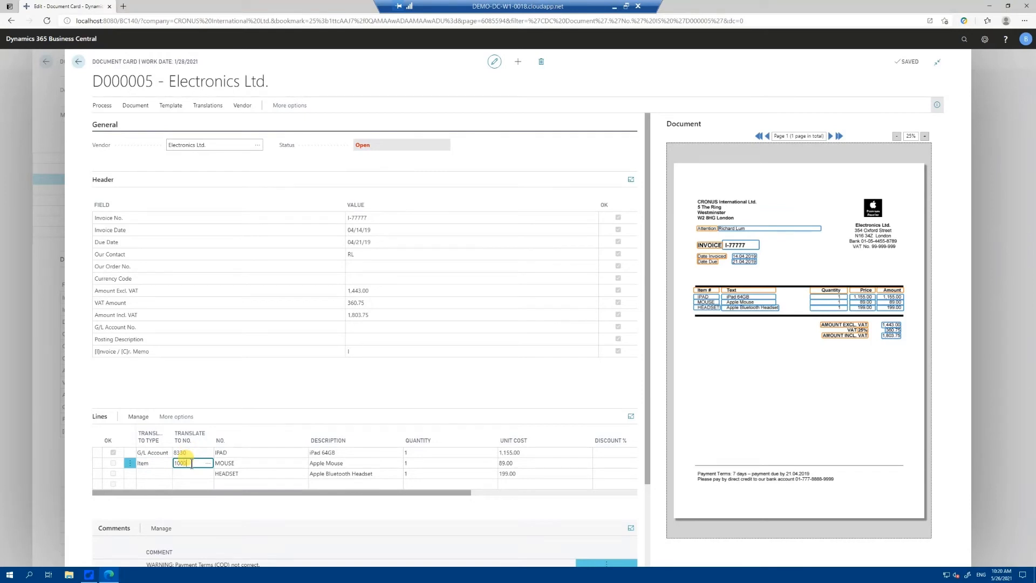
# - Translate the HEADSET line to type Fixed Asset with number FA000010, Mercedes 300
pyautogui.click(168, 473)
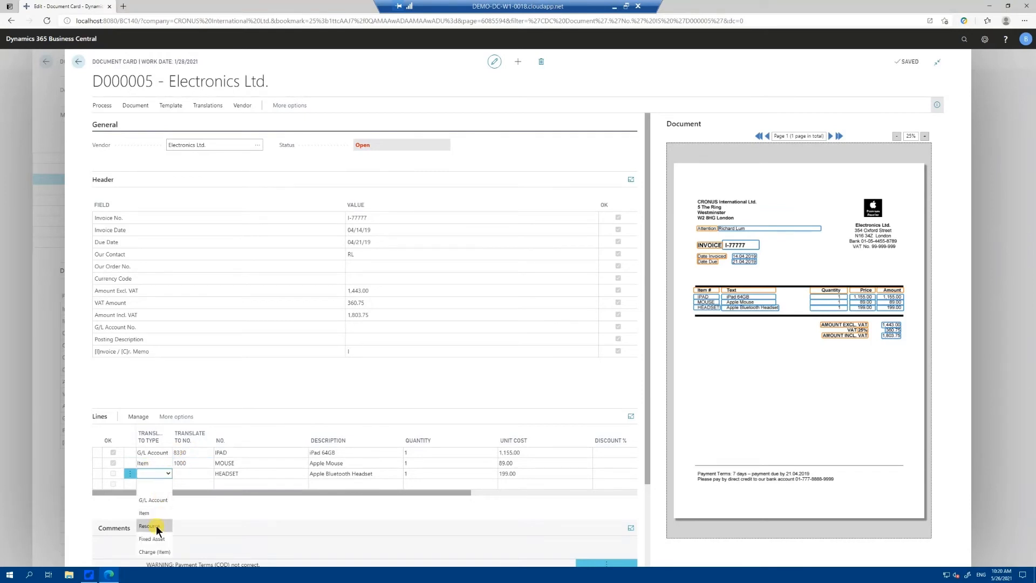
pyautogui.click(155, 537)
pyautogui.click(208, 474)
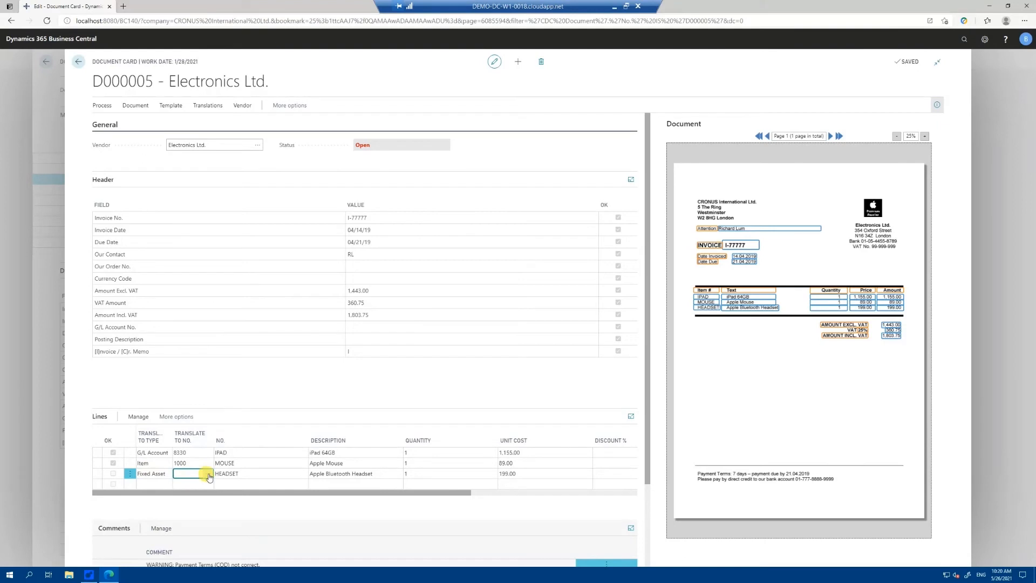
pyautogui.click(209, 474)
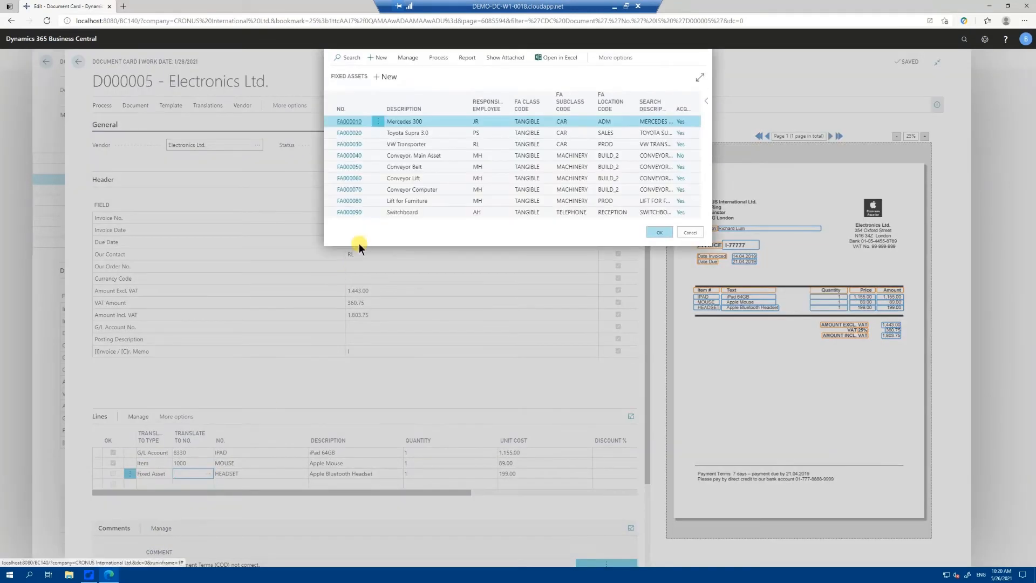
pyautogui.click(655, 233)
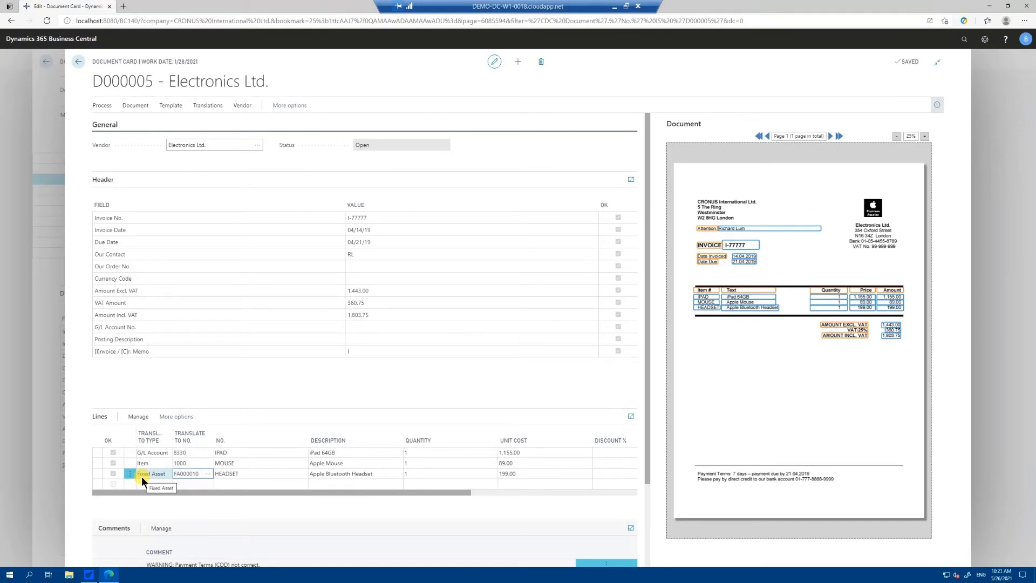
# - Register document D000005, send an approval request for the resulting Electronics Ltd. purchase invoice and leave the invoice
pyautogui.click(102, 105)
pyautogui.click(115, 122)
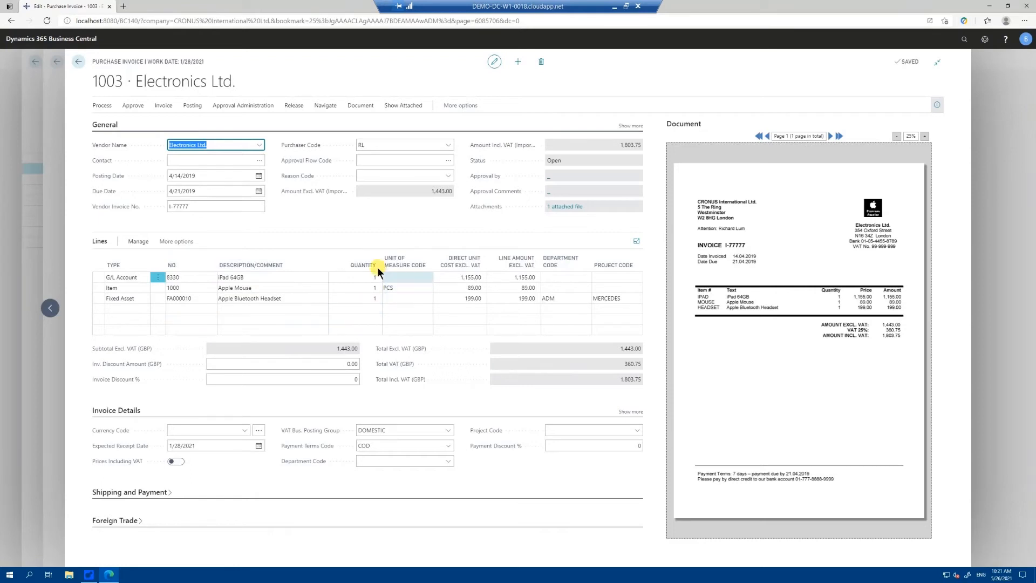
pyautogui.click(259, 106)
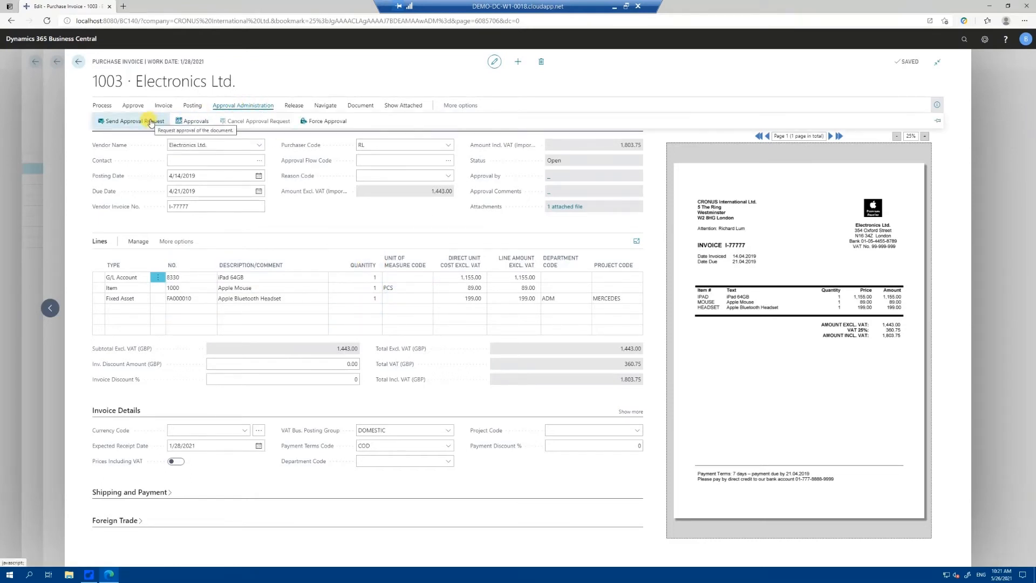
pyautogui.click(150, 120)
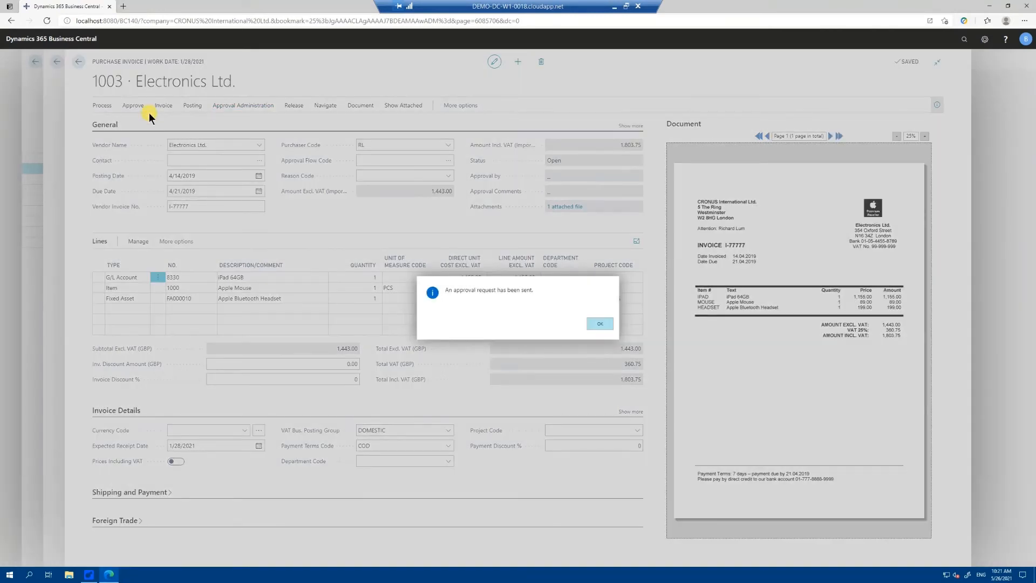
pyautogui.click(599, 324)
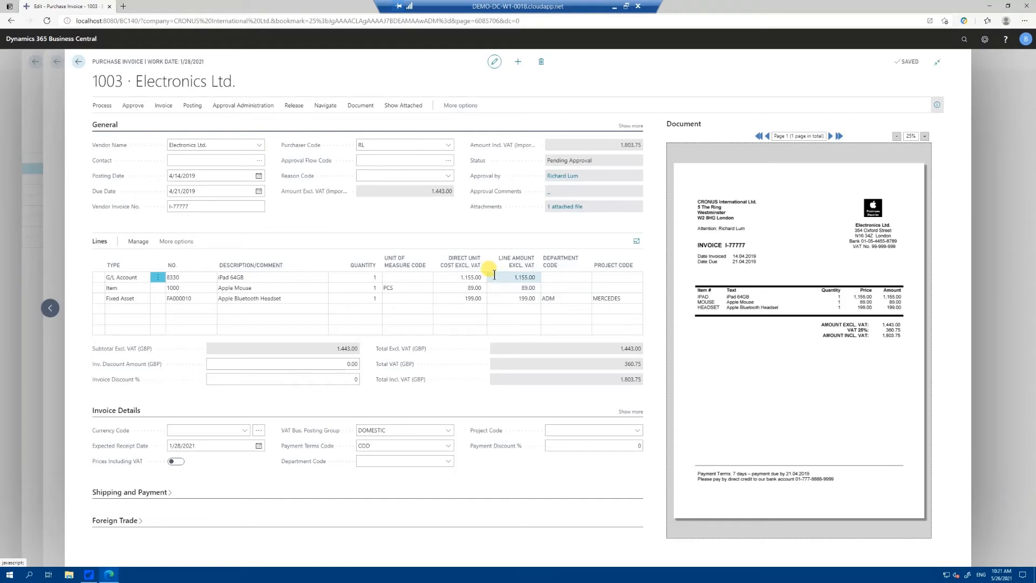
pyautogui.click(78, 63)
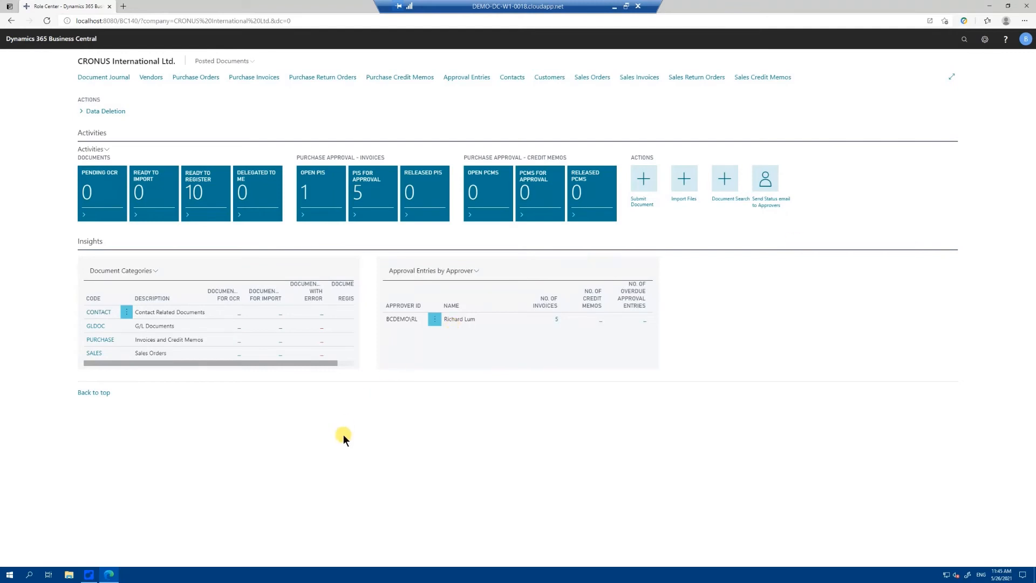
# - Switch to the Continia Demo System launcher and start the approver's Web Approval Portal
pyautogui.click(89, 574)
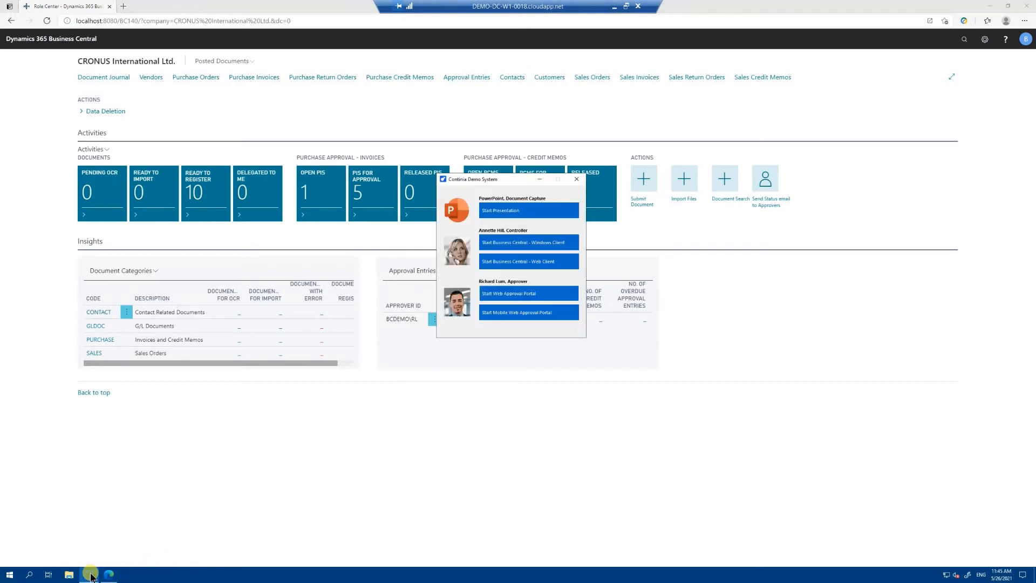
pyautogui.click(510, 293)
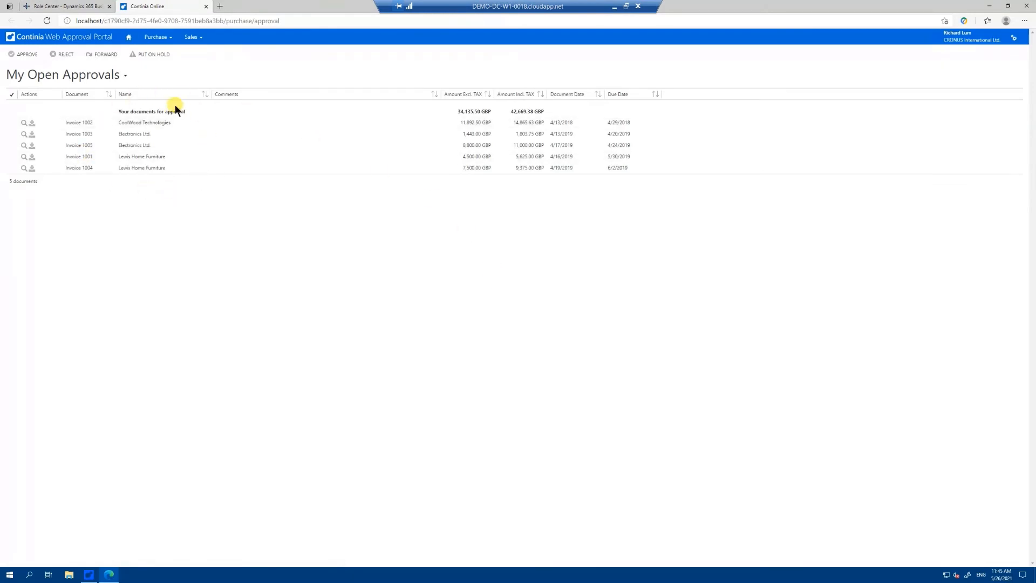
# - Look at the portal's purchase areas, company choices and out-of-office and regional settings, and return to the open approvals
pyautogui.click(159, 36)
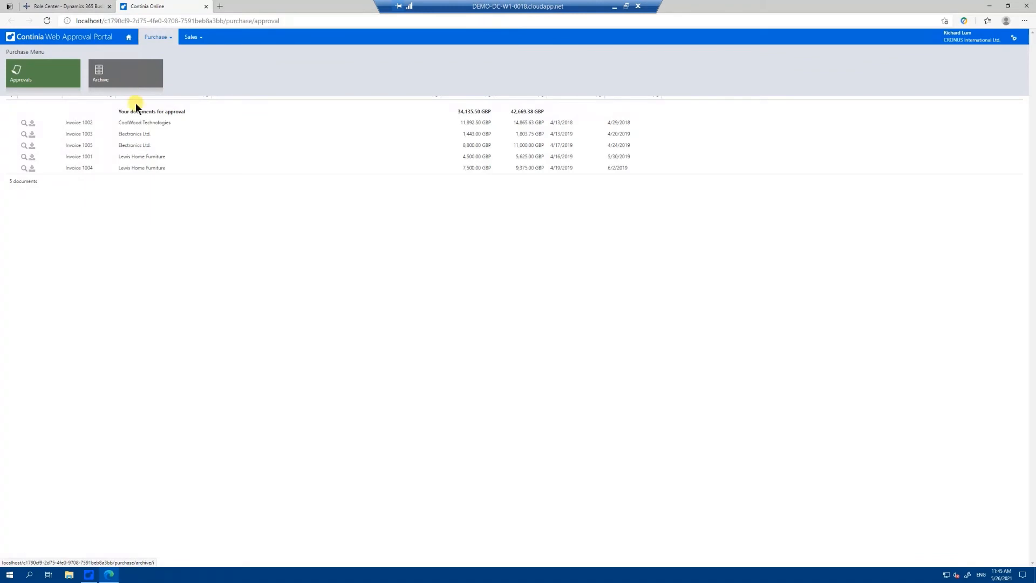
pyautogui.click(958, 36)
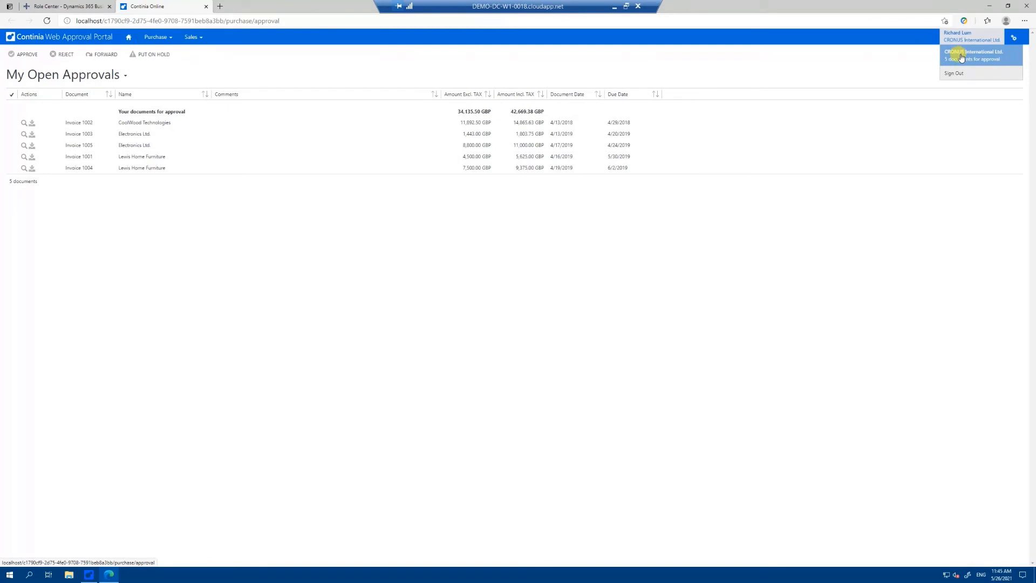
pyautogui.click(1013, 37)
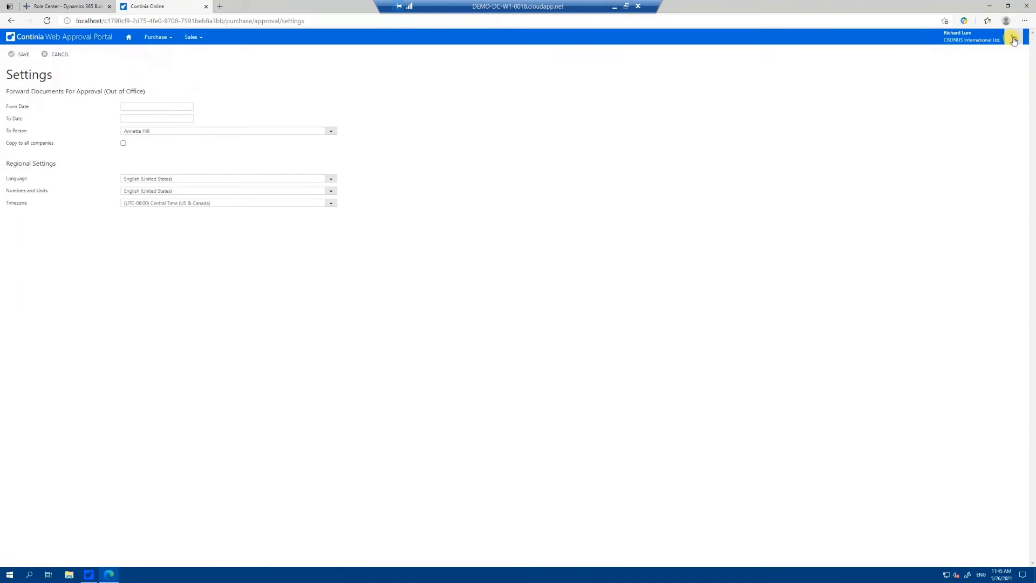
pyautogui.click(61, 59)
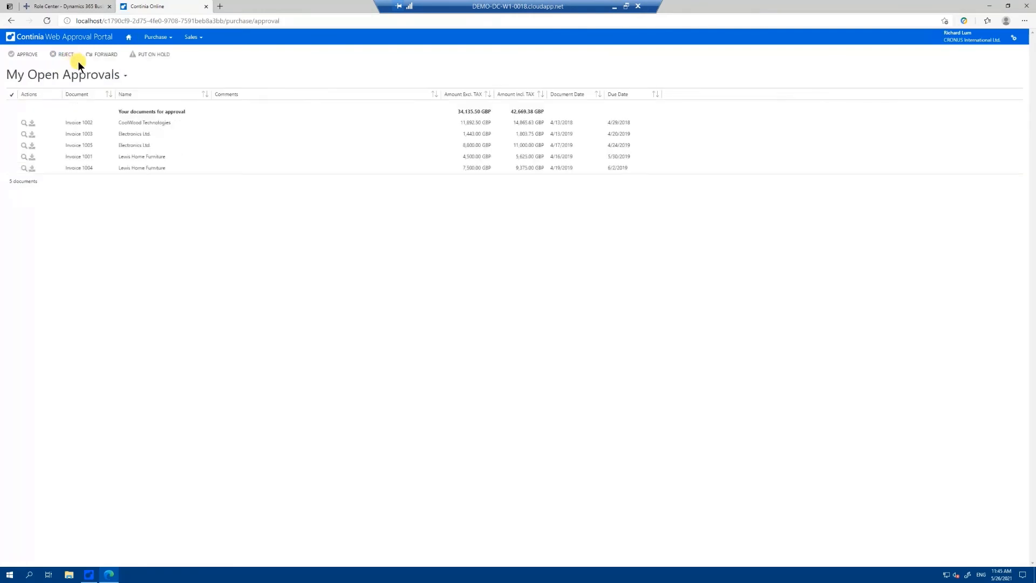
# - Open CoolWood Technologies invoice 1002 from the open approvals and add the comment "this is okay."
pyautogui.click(137, 123)
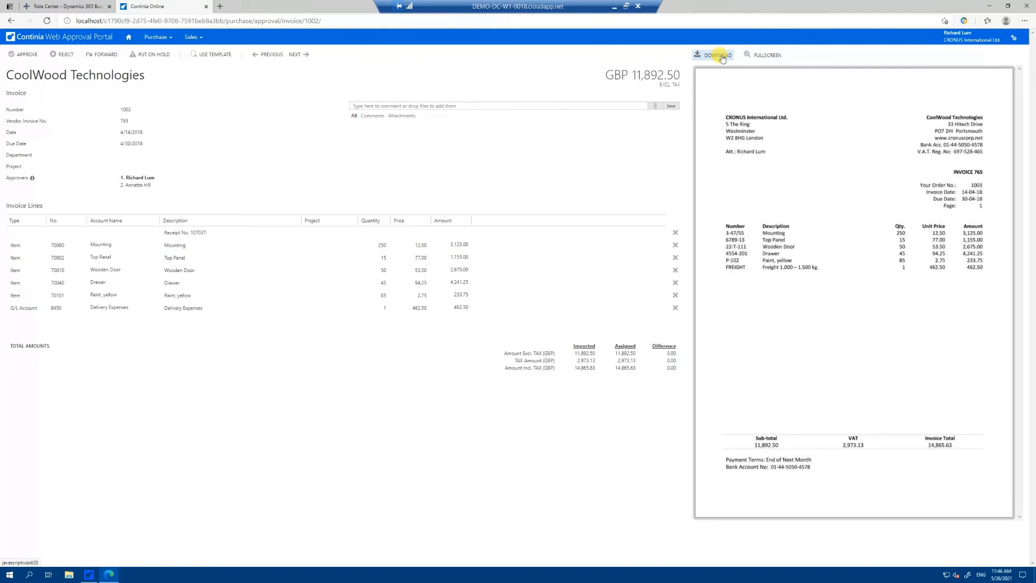
pyautogui.click(473, 104)
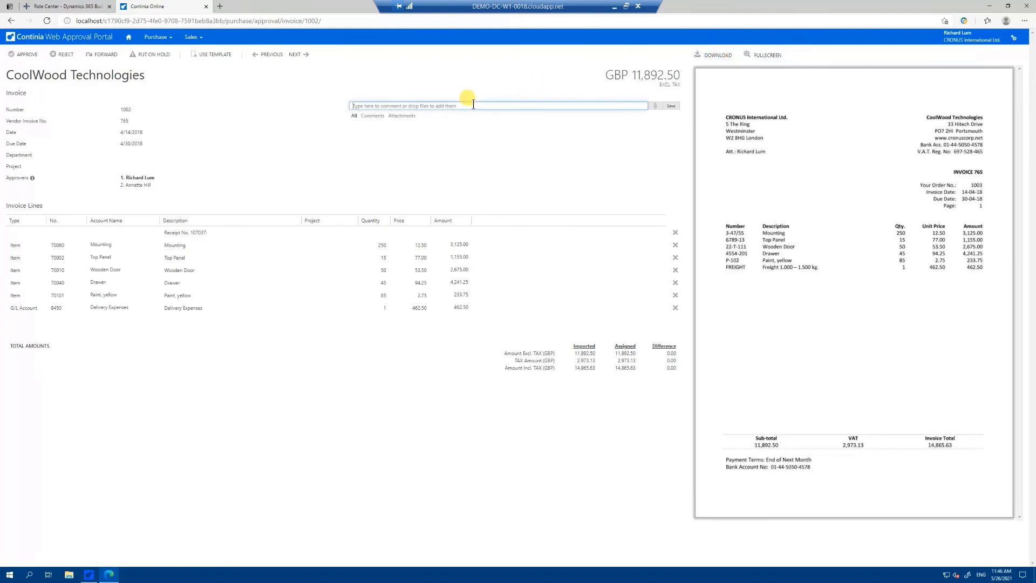
pyautogui.write('this is okay')
pyautogui.press('Return')
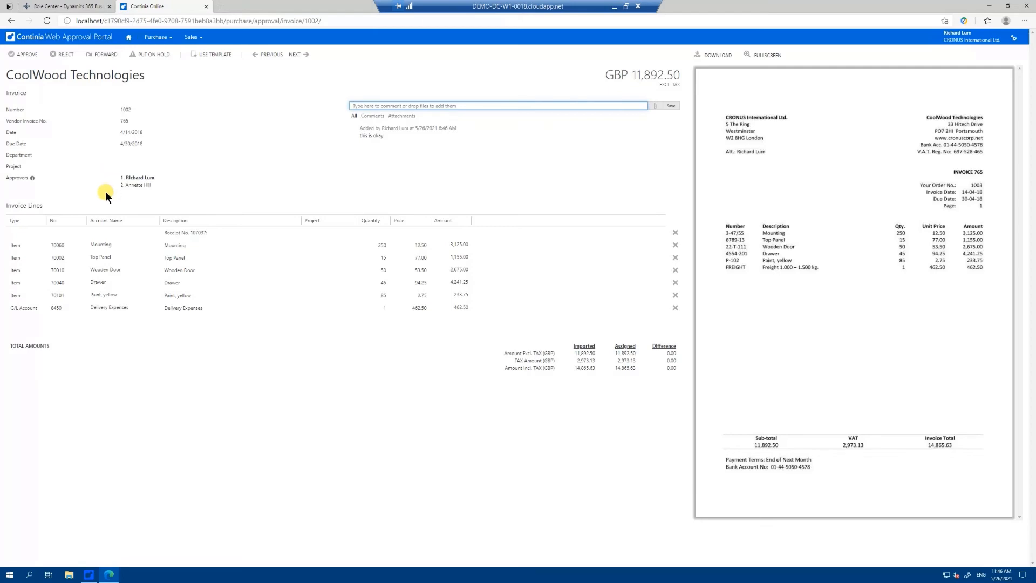
# - Try to change the item number of the Mounting invoice line
pyautogui.click(62, 244)
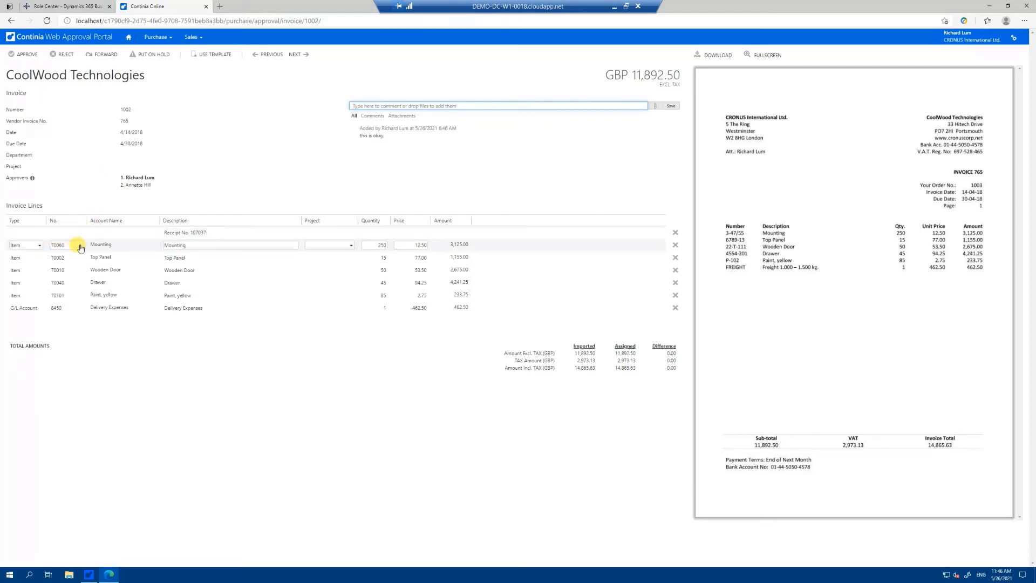
pyautogui.click(79, 246)
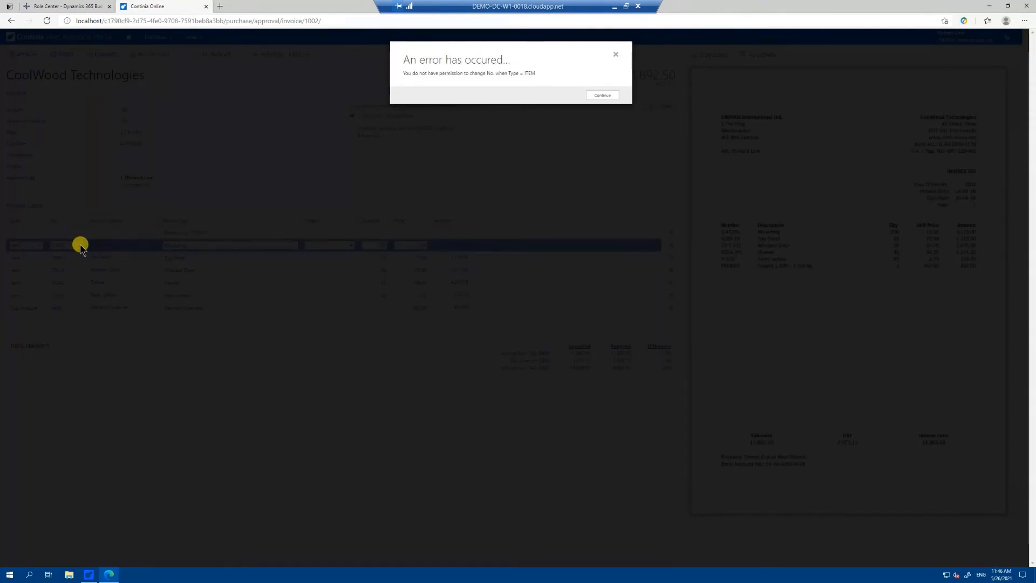
pyautogui.click(603, 95)
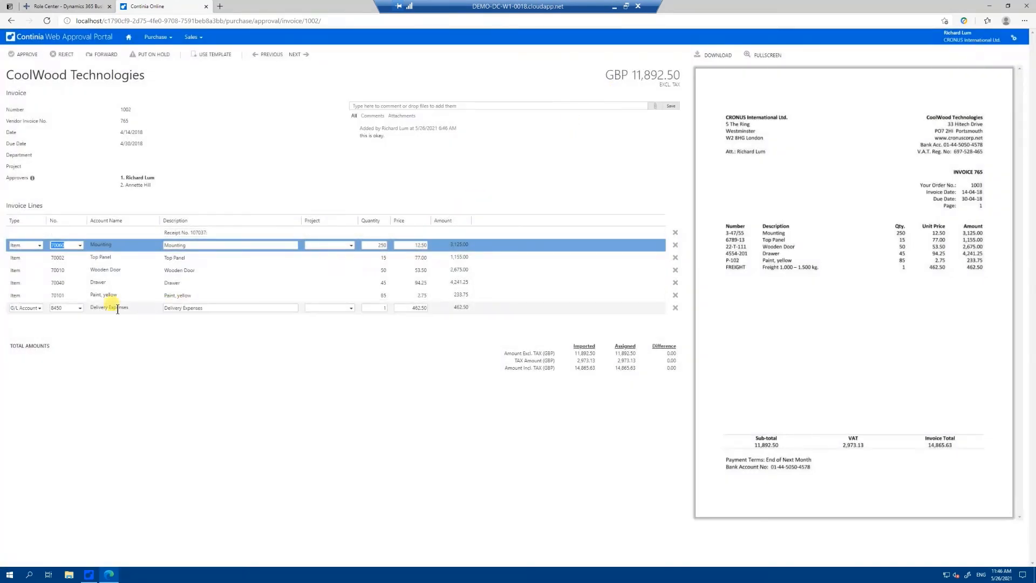
# - Look through the G/L accounts offered for the Delivery Expenses line and the options for forwarding invoice 1002, leaving both without changes
pyautogui.click(80, 309)
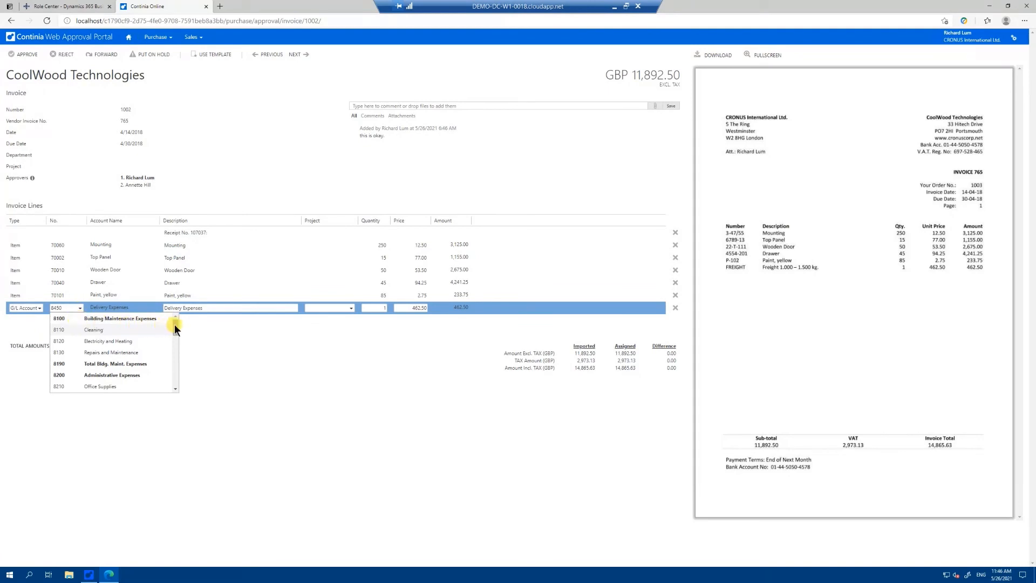
pyautogui.moveTo(175, 326)
pyautogui.mouseDown()
pyautogui.moveTo(176, 381)
pyautogui.moveTo(176, 324)
pyautogui.mouseUp()
pyautogui.click(240, 358)
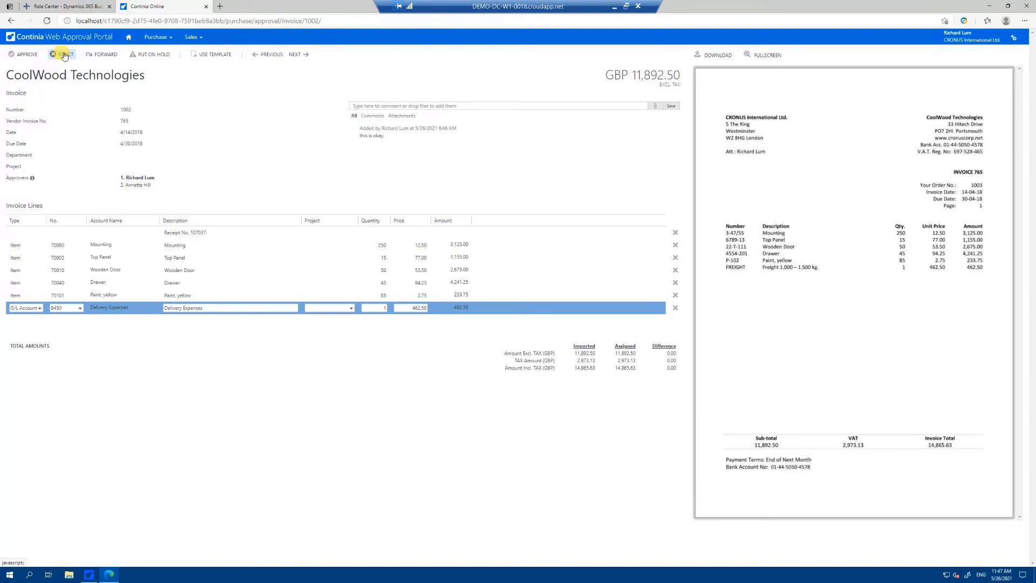
pyautogui.click(98, 54)
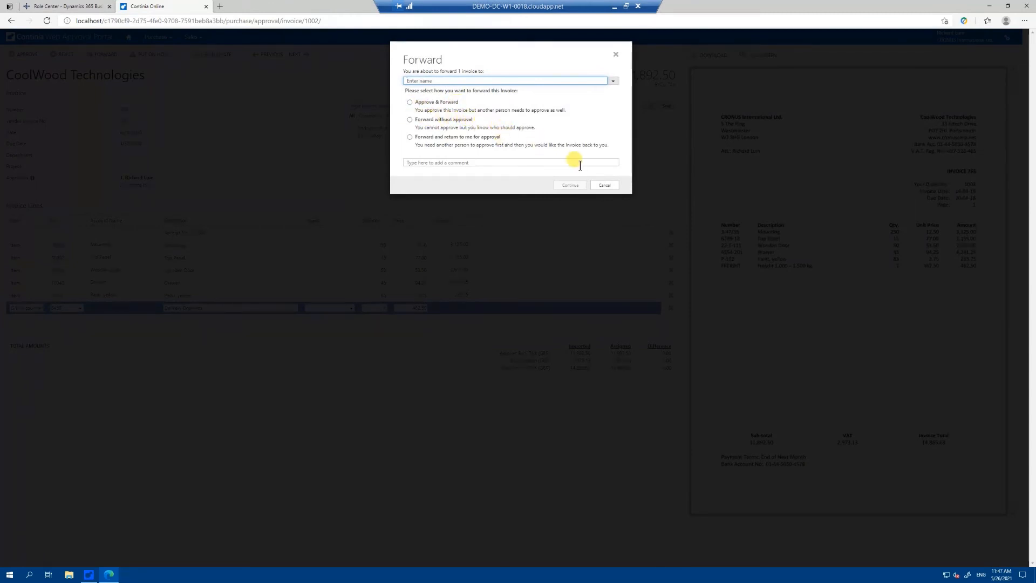
pyautogui.click(604, 185)
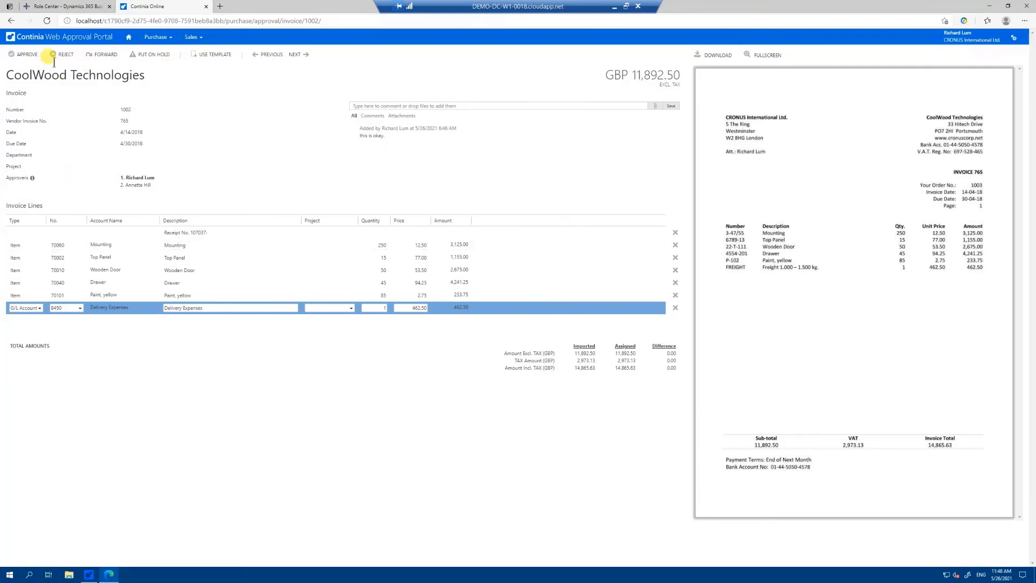
# - Approve invoice 1002 and all the other invoices awaiting approval, including 1003, 1005 and 1001, and close the approval portal
pyautogui.click(25, 54)
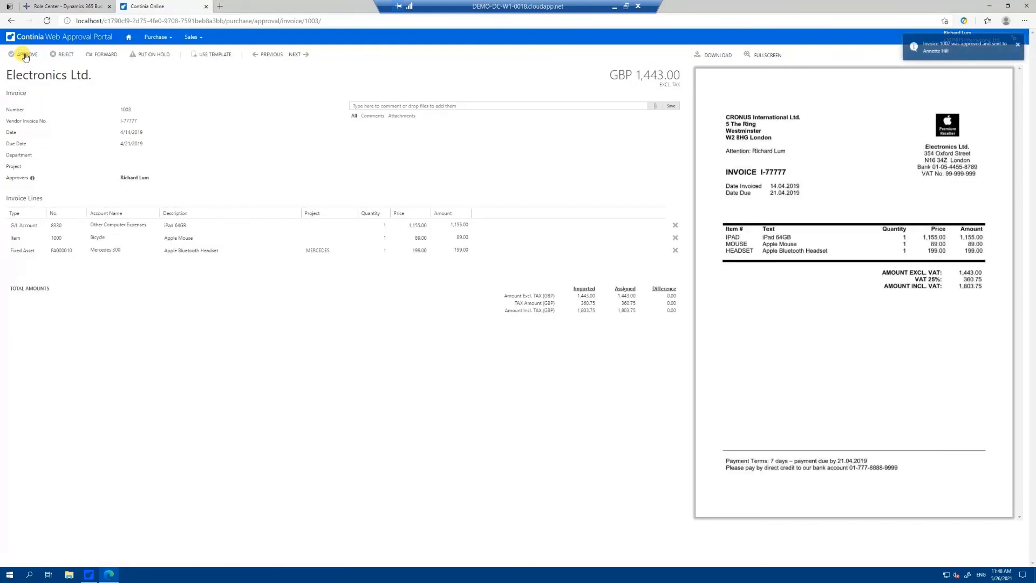
pyautogui.click(24, 55)
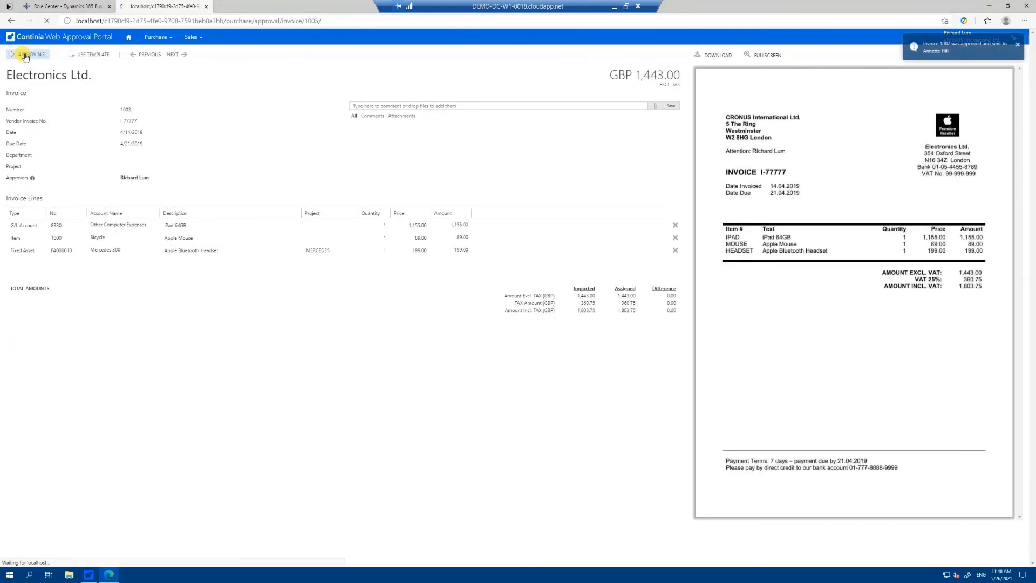
pyautogui.click(25, 55)
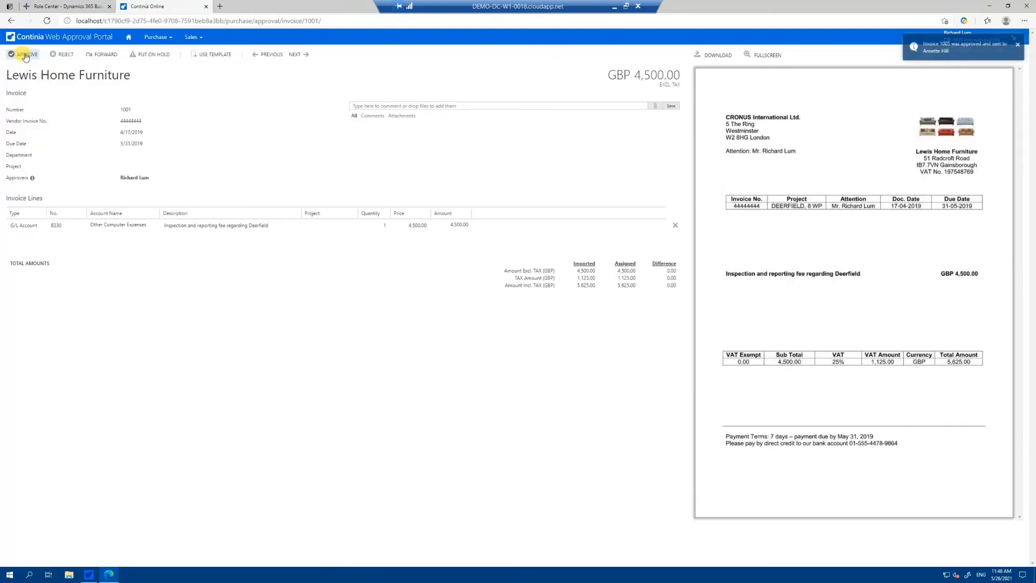
pyautogui.click(25, 54)
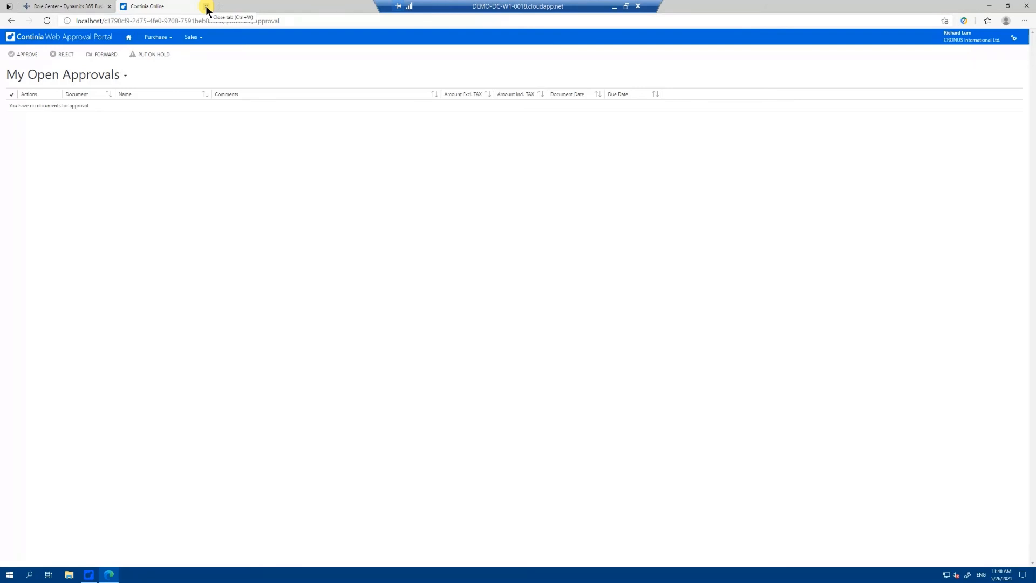
pyautogui.click(207, 7)
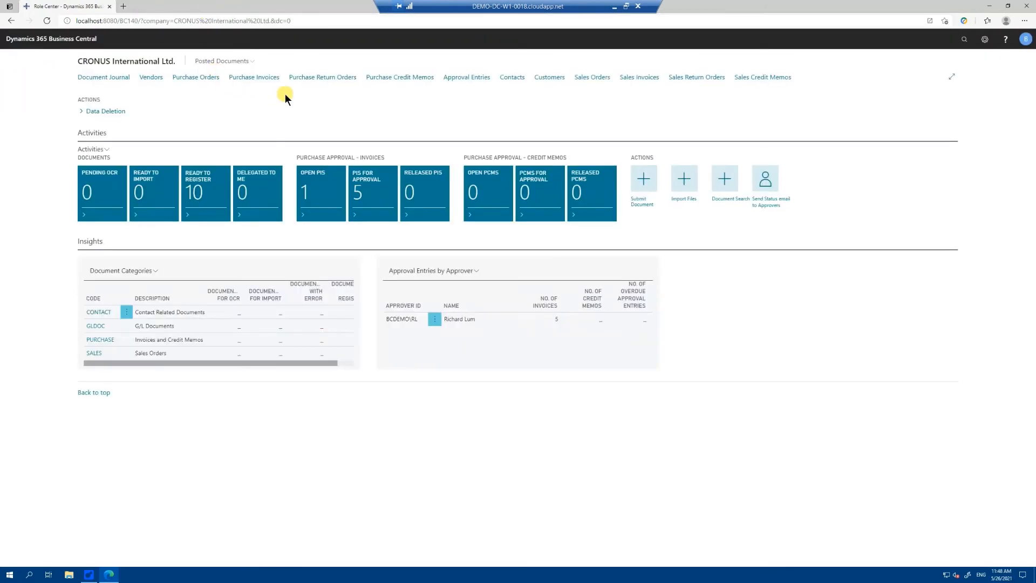
# - Give the second approval to invoices 1002, 1004 and 1005 in the Business Central approval entries and return to the role center
pyautogui.click(467, 78)
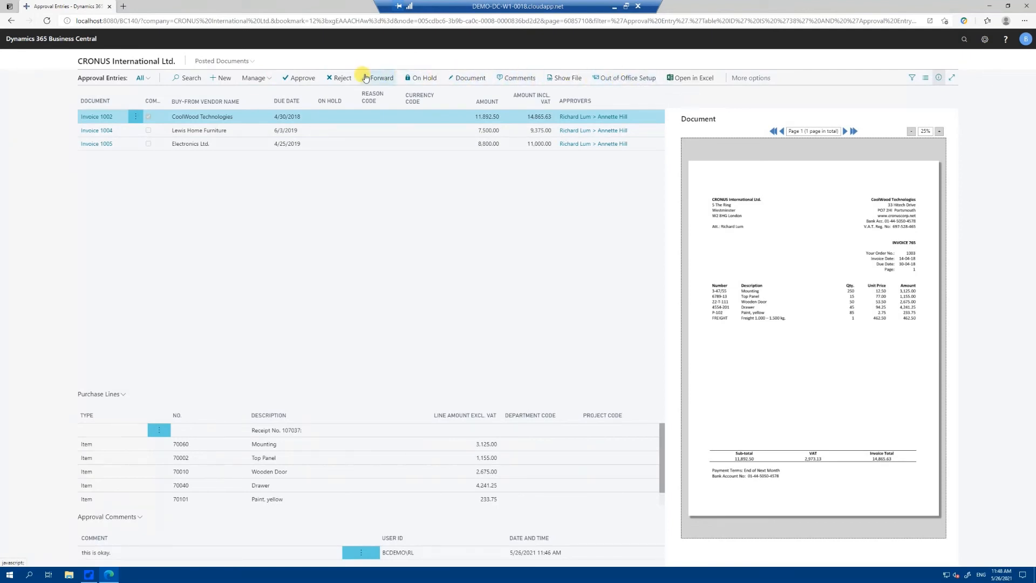
pyautogui.click(302, 79)
pyautogui.click(303, 79)
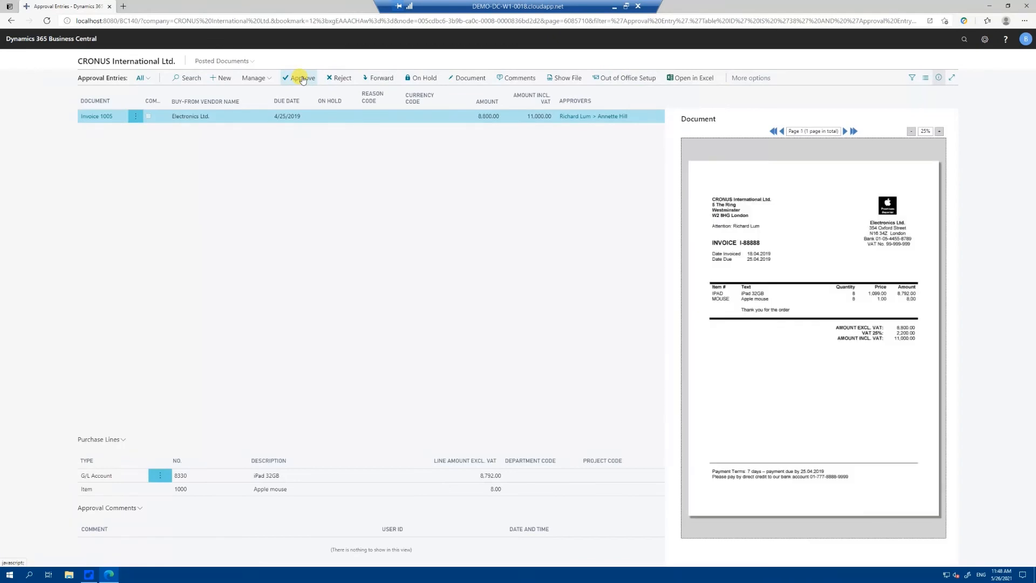
pyautogui.click(302, 79)
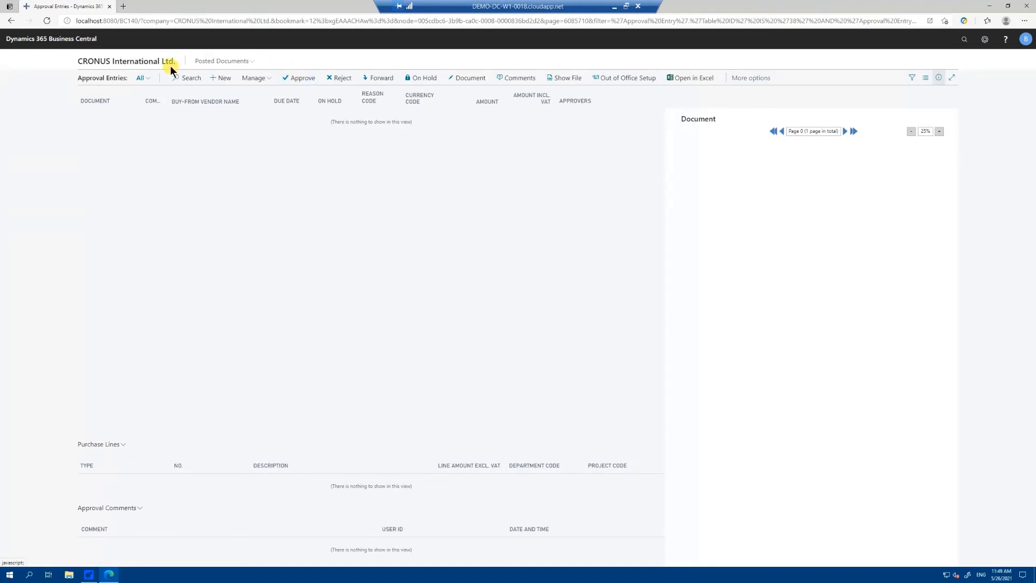
pyautogui.click(153, 64)
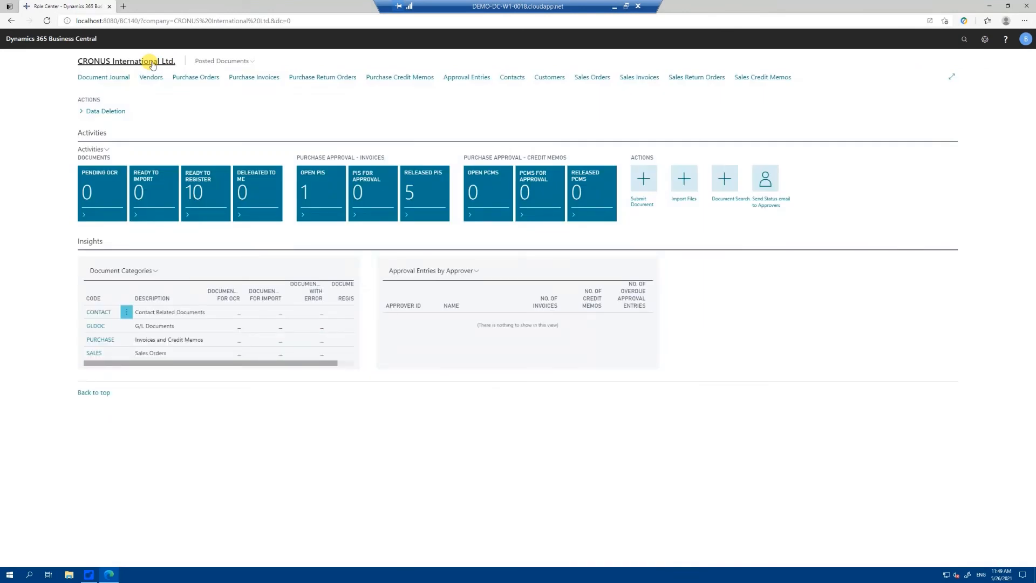
# - Batch post all released purchase invoices with the default options and return to the role center
pyautogui.click(434, 191)
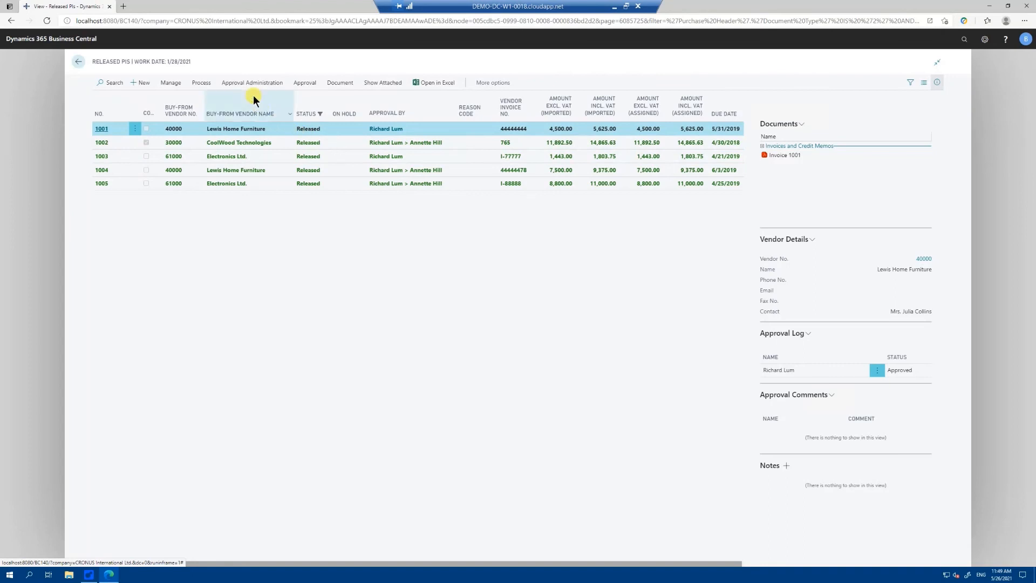
pyautogui.click(197, 84)
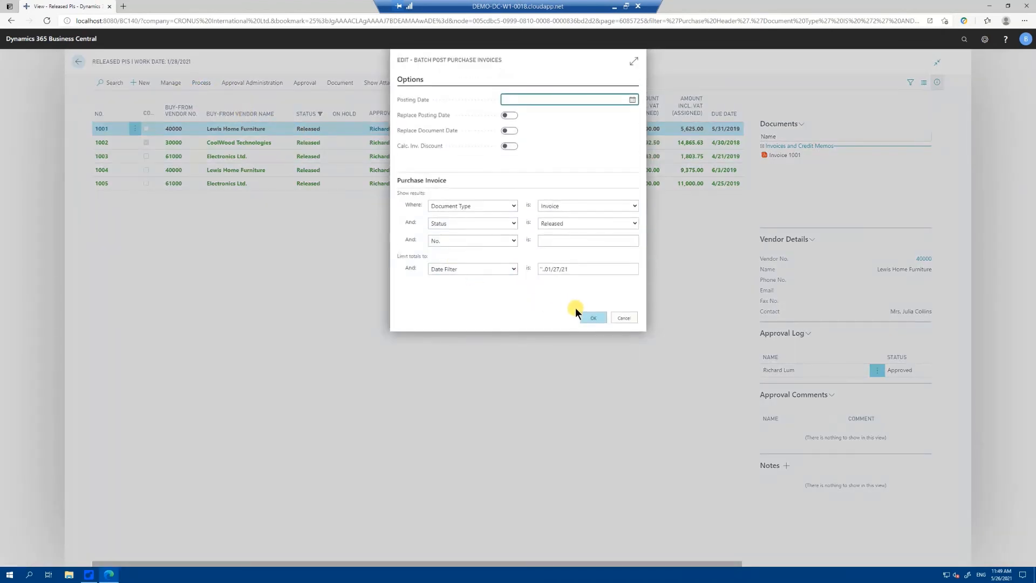
pyautogui.click(594, 318)
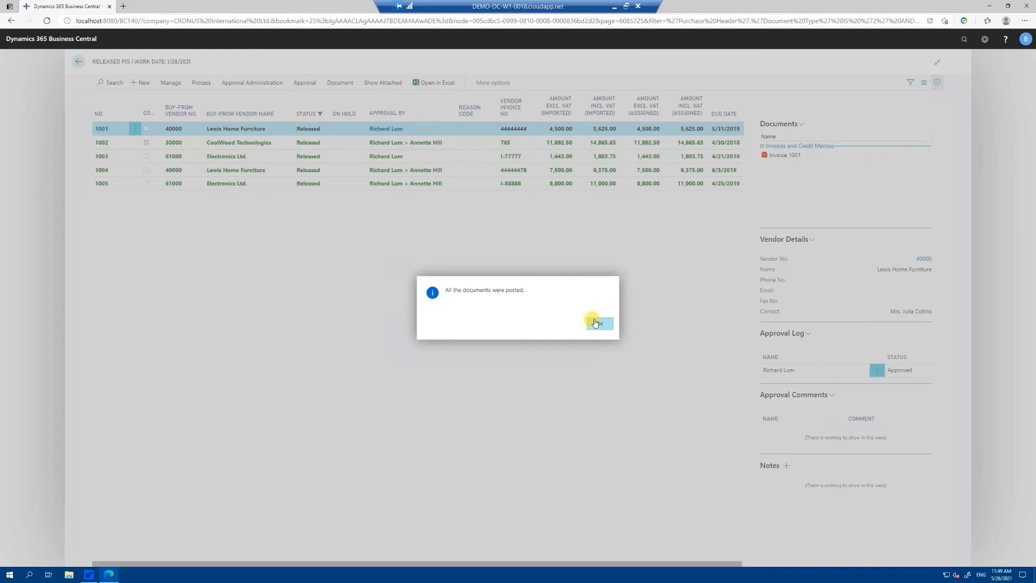
pyautogui.click(597, 322)
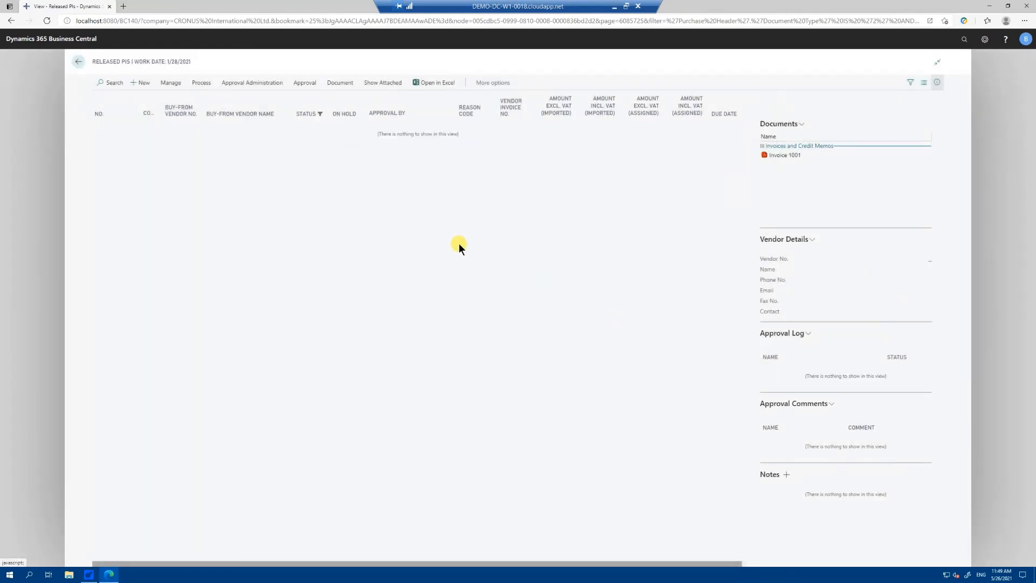
pyautogui.click(78, 64)
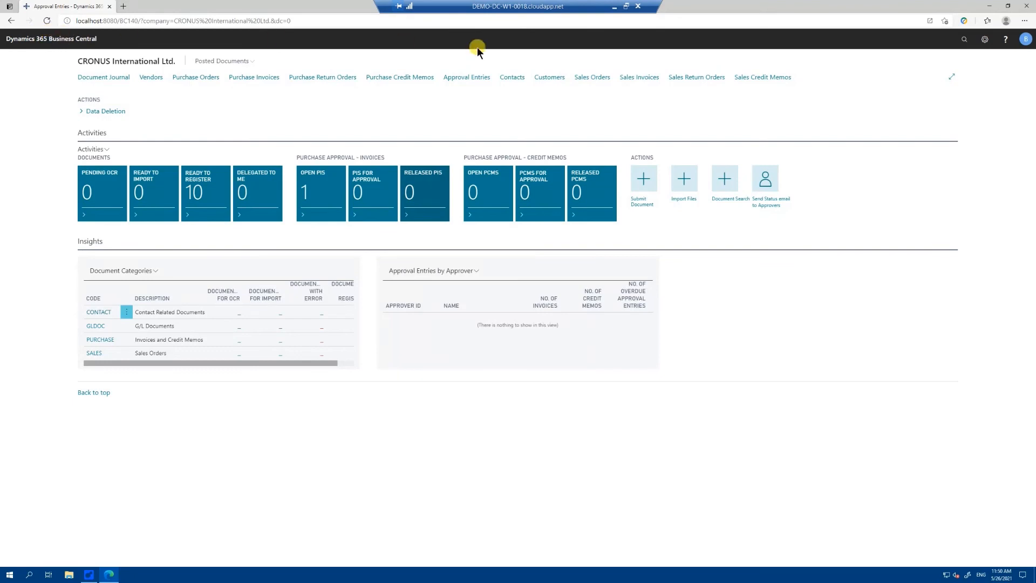
# - Search the captured documents for "ipad" using Document Search
pyautogui.click(732, 180)
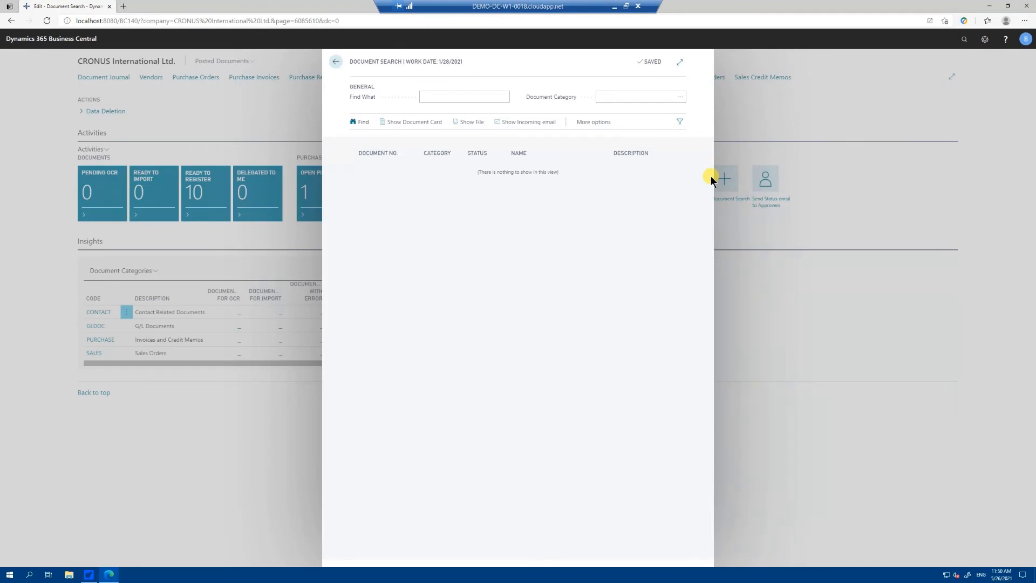
pyautogui.click(440, 96)
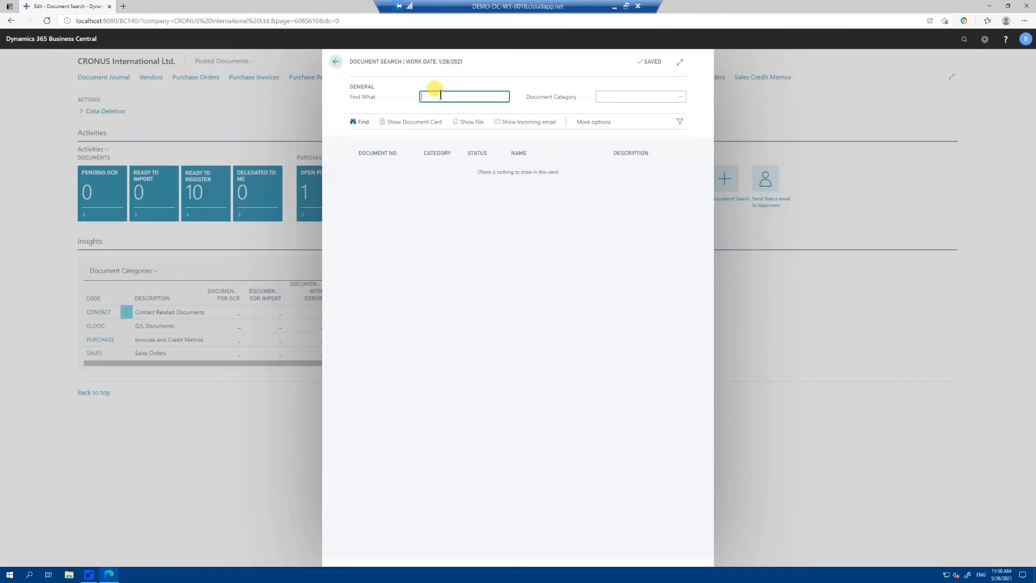
pyautogui.write('ipp')
pyautogui.press('Tab')
# - Look at the PDF file and document card of Electronics Ltd. document D000005, closing both and the document search
pyautogui.click(440, 165)
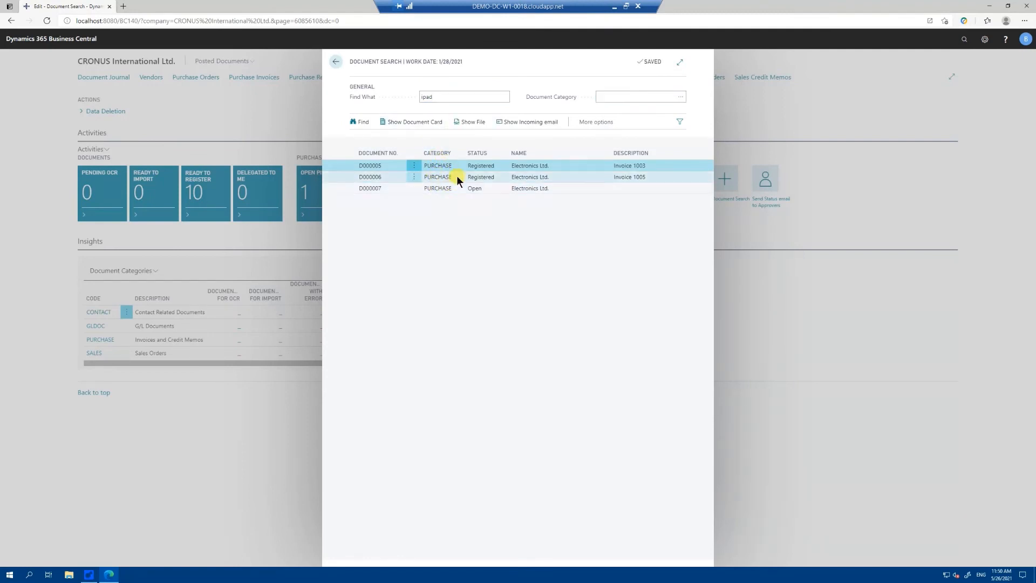
pyautogui.click(470, 122)
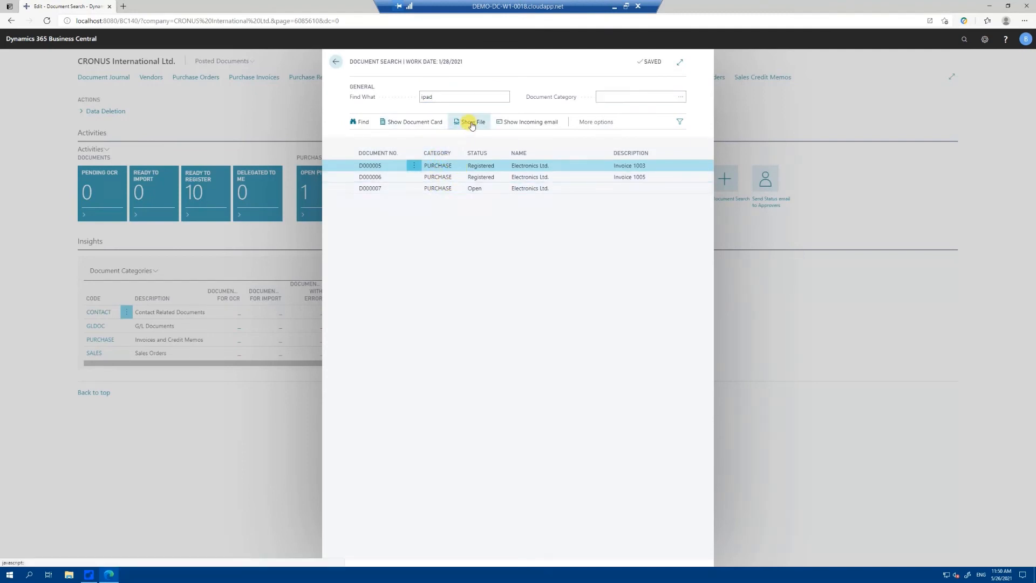
pyautogui.click(891, 63)
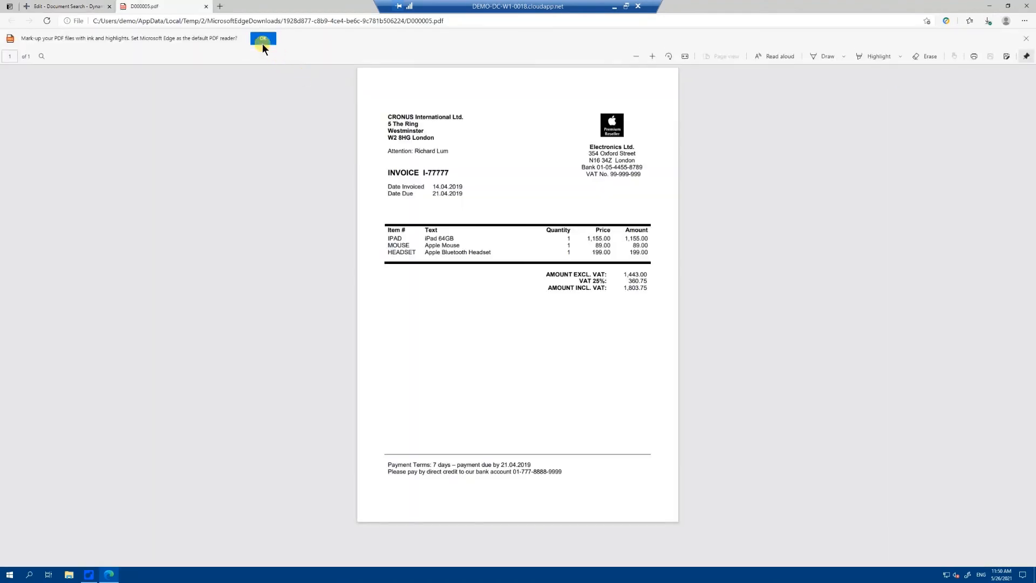
pyautogui.click(206, 7)
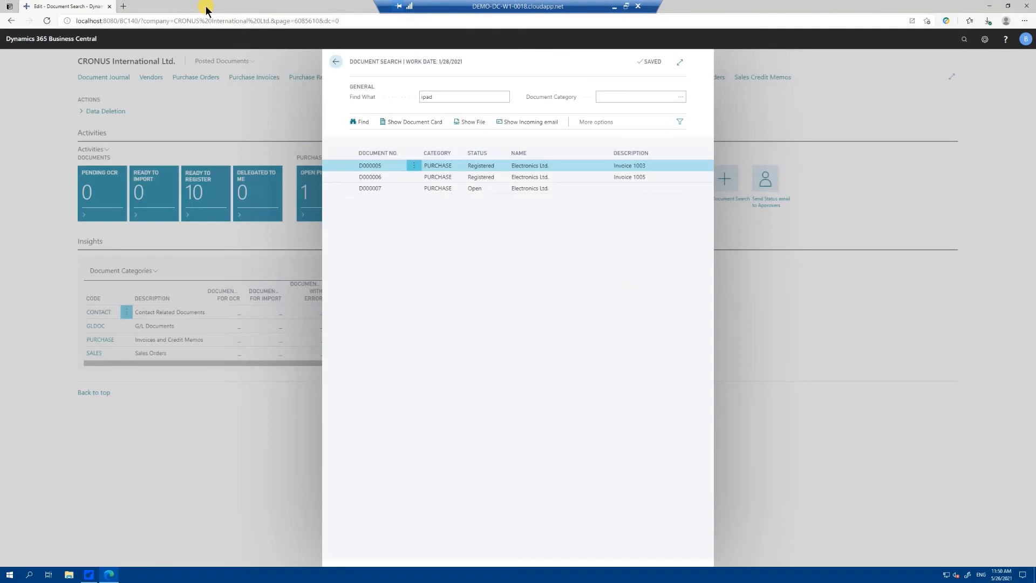
pyautogui.click(413, 124)
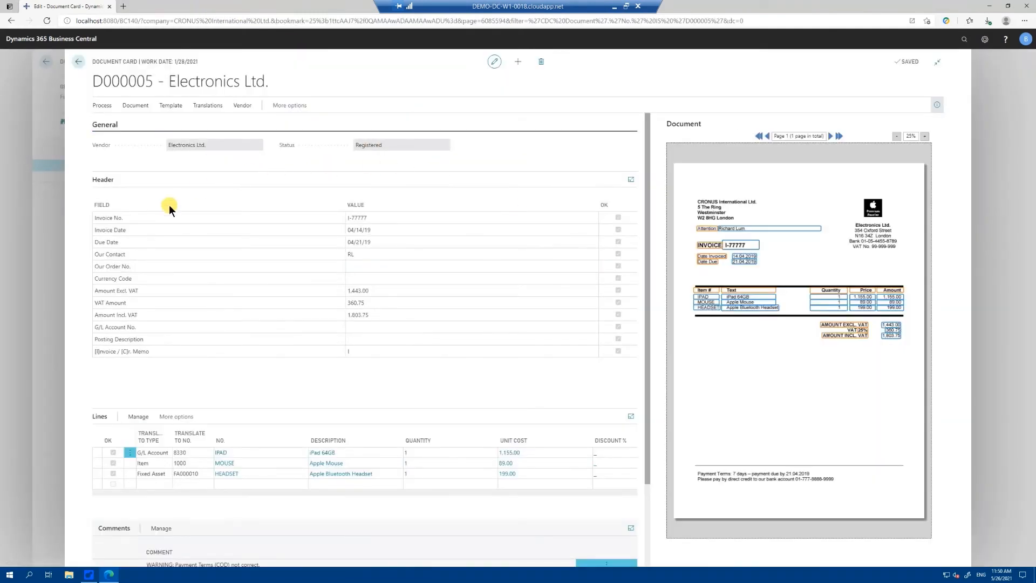
pyautogui.click(79, 61)
pyautogui.click(336, 62)
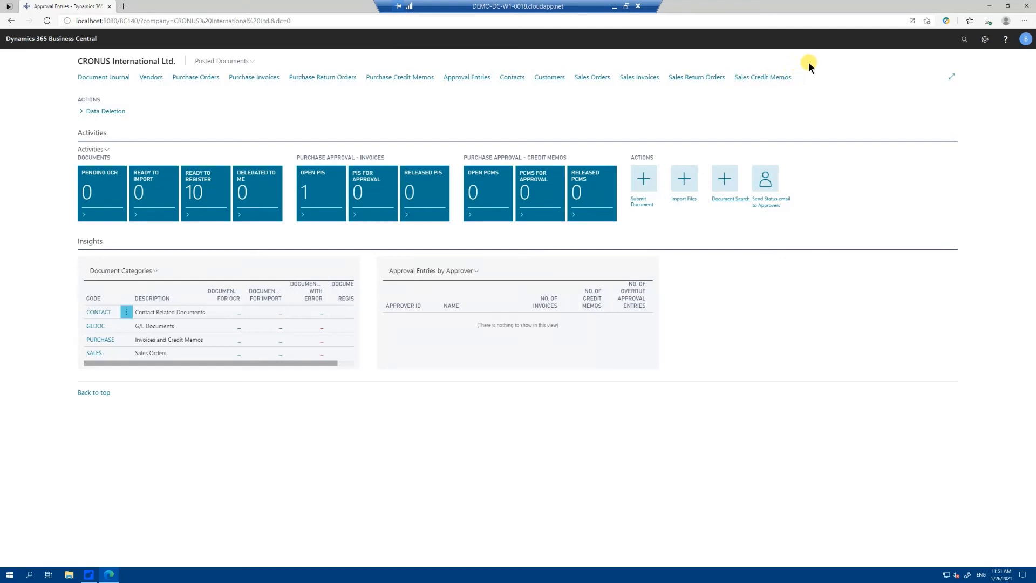
# - Find account 8330 in the Chart of Accounts and show the general ledger entries behind its balance
pyautogui.click(959, 39)
pyautogui.write('chart of')
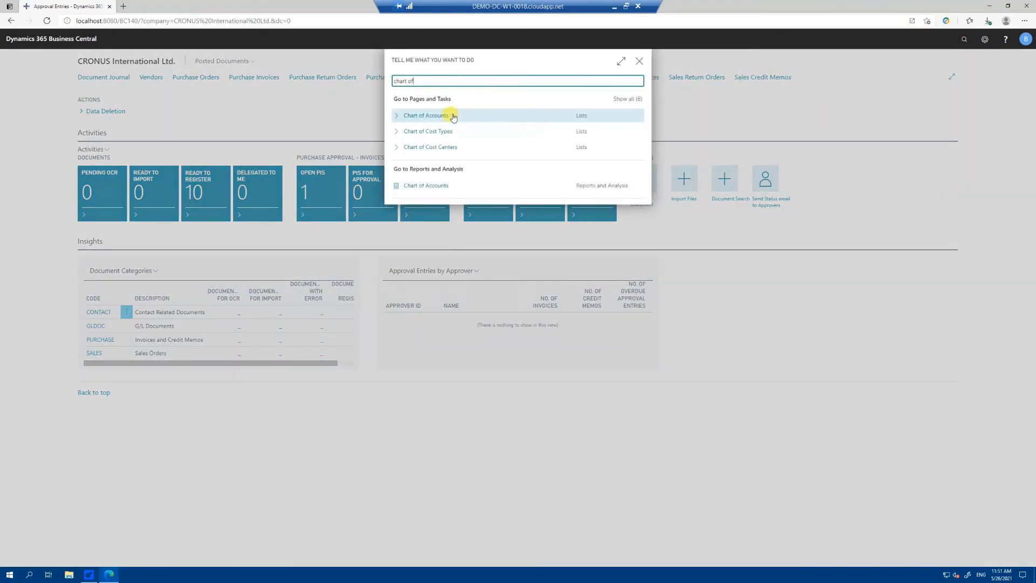
pyautogui.click(442, 115)
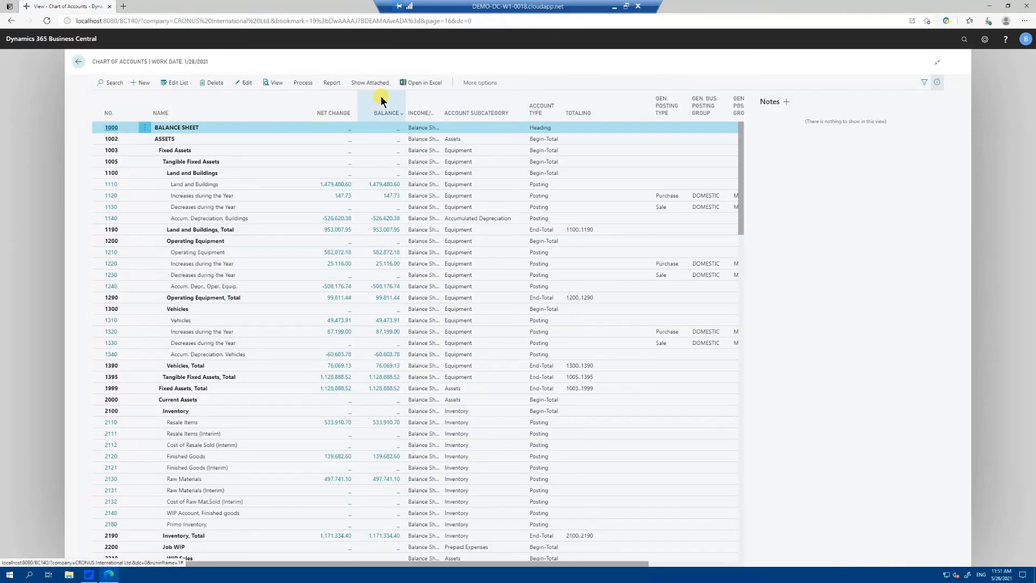
pyautogui.click(111, 83)
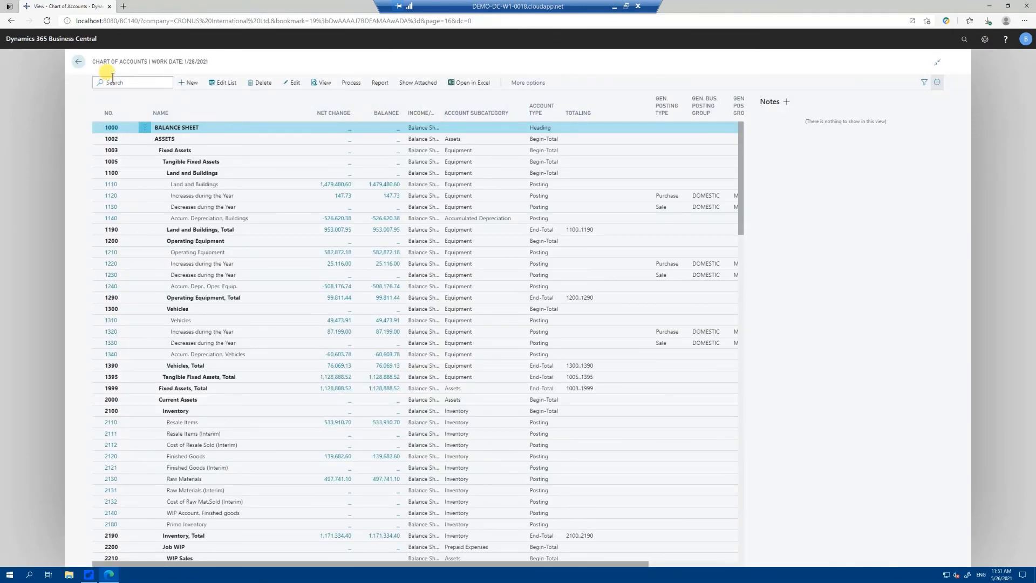
pyautogui.write('8330')
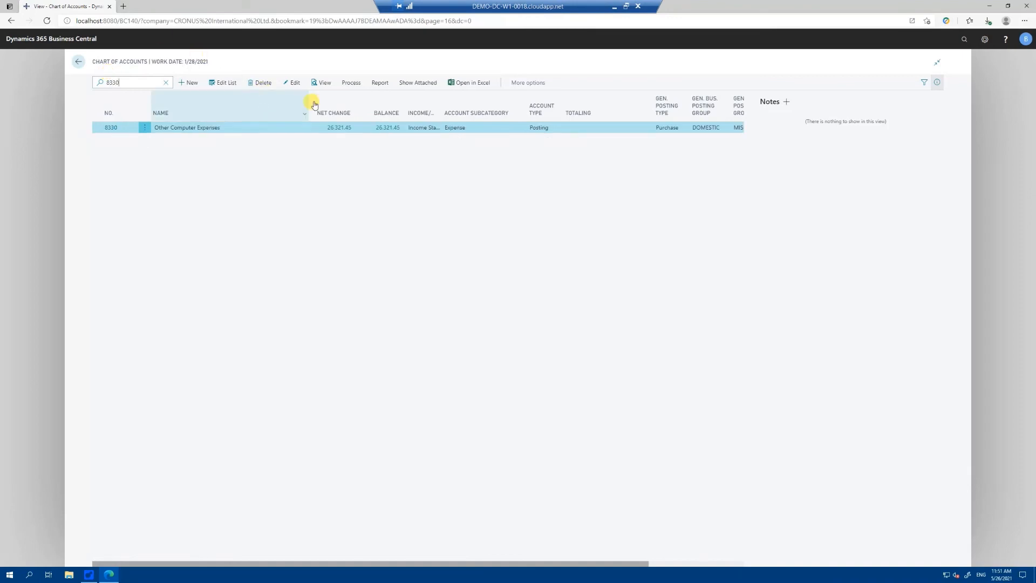
pyautogui.click(384, 128)
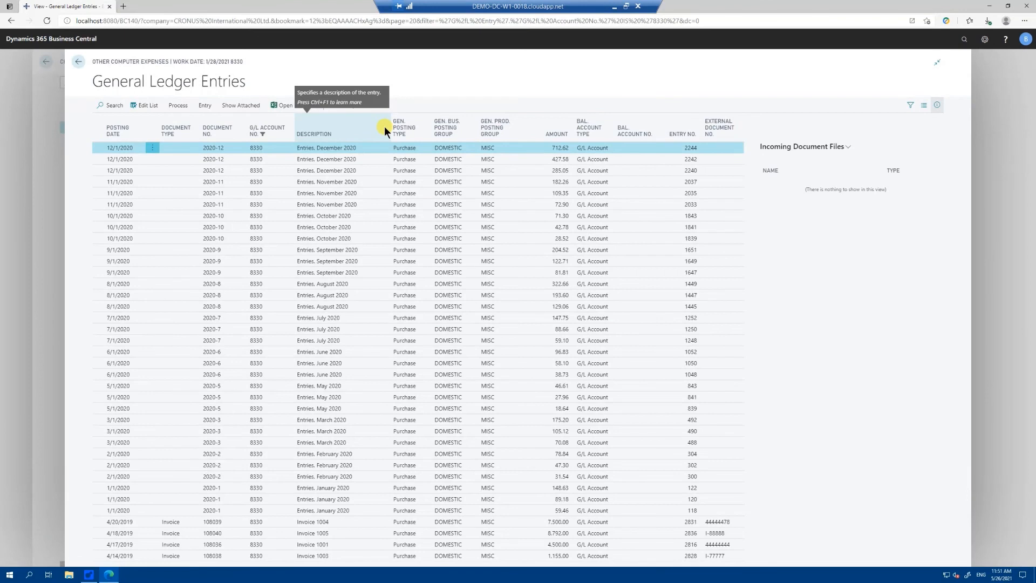
# - Show the entries related to the Invoice 1004 ledger entry with Navigate
pyautogui.click(302, 520)
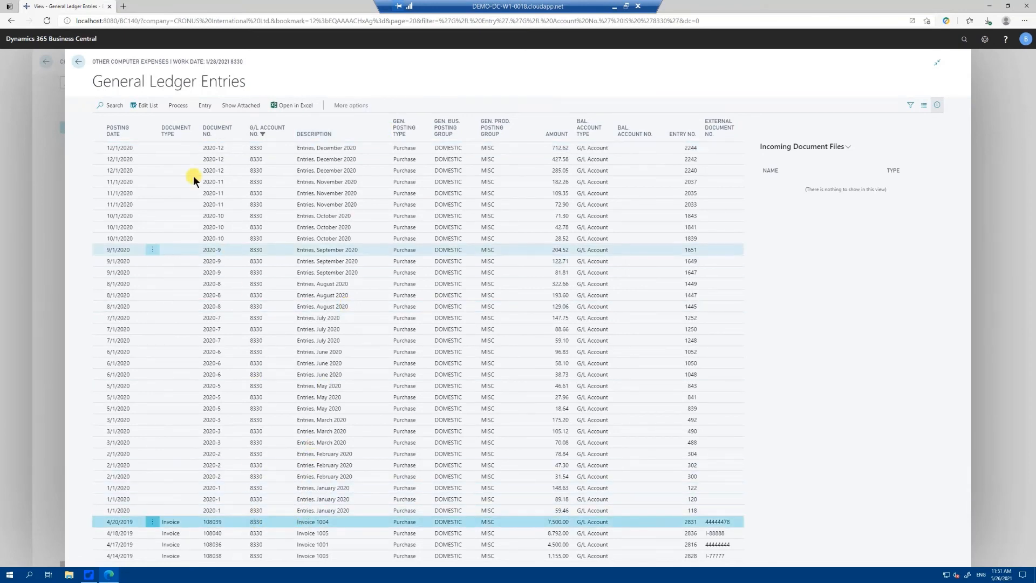
pyautogui.click(178, 105)
pyautogui.click(205, 105)
pyautogui.click(115, 121)
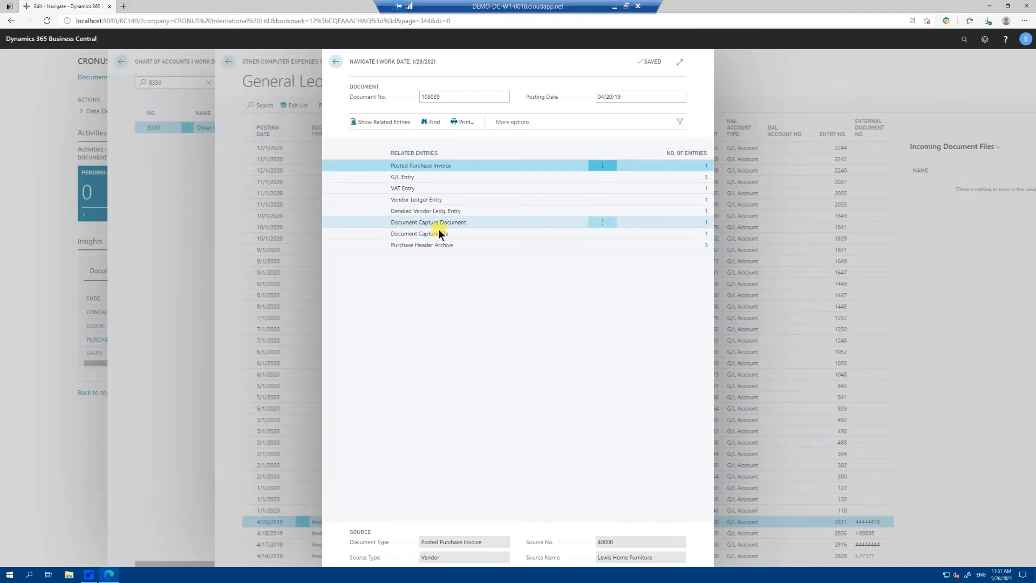
# - View the original PDF from the related Document Capture File, close it and return to the role center
pyautogui.click(705, 234)
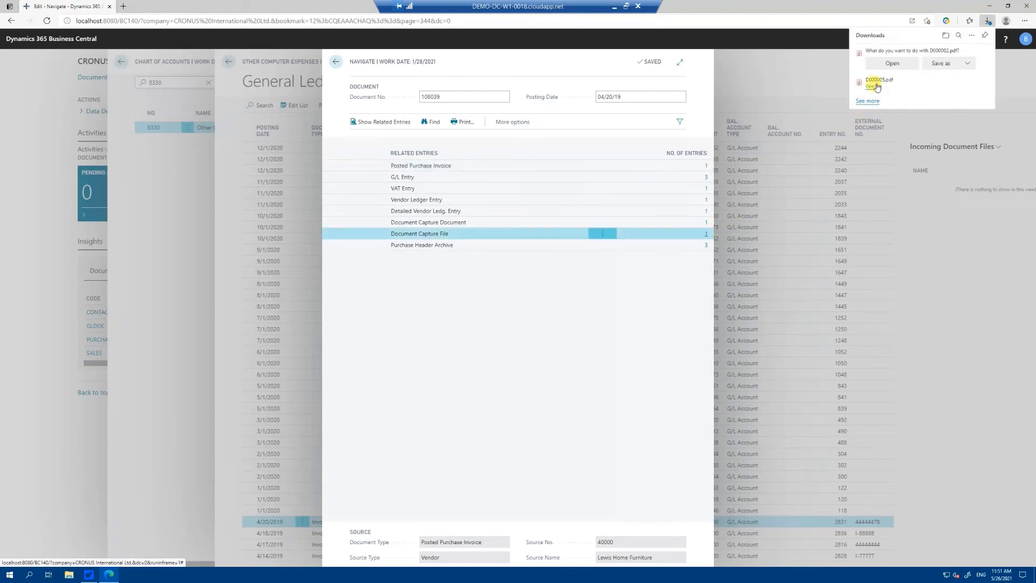
pyautogui.click(892, 63)
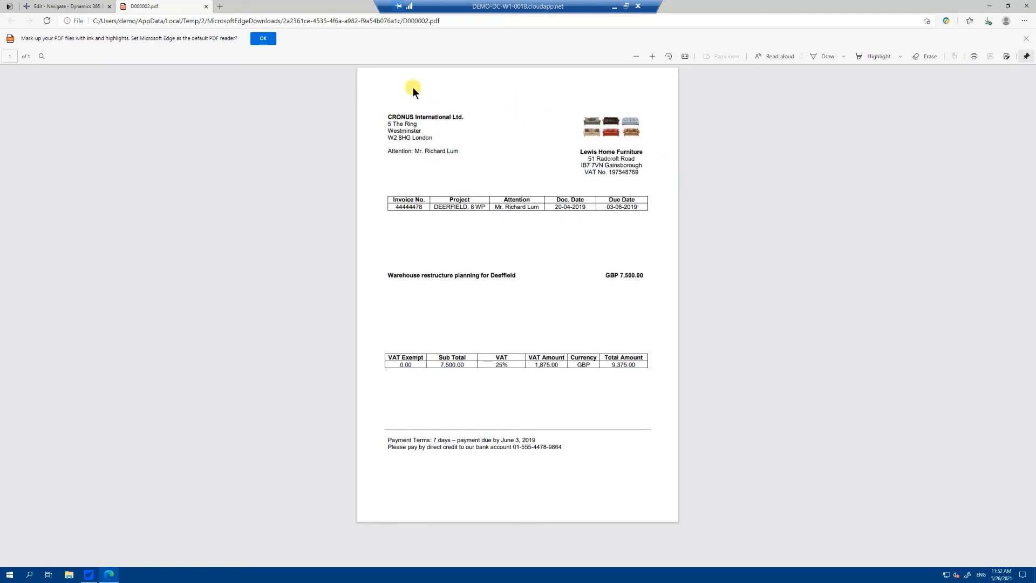
pyautogui.click(206, 6)
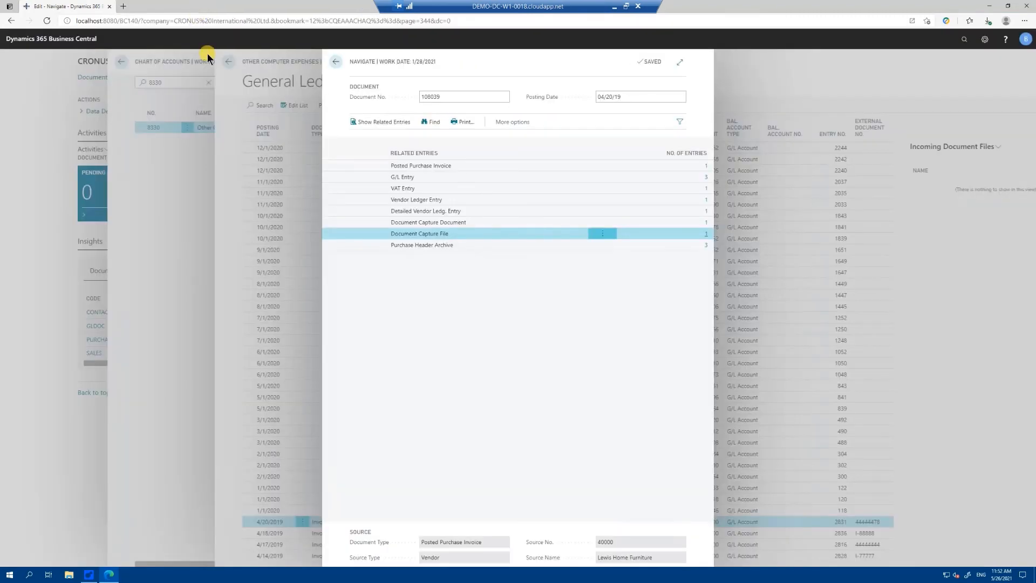
pyautogui.click(336, 60)
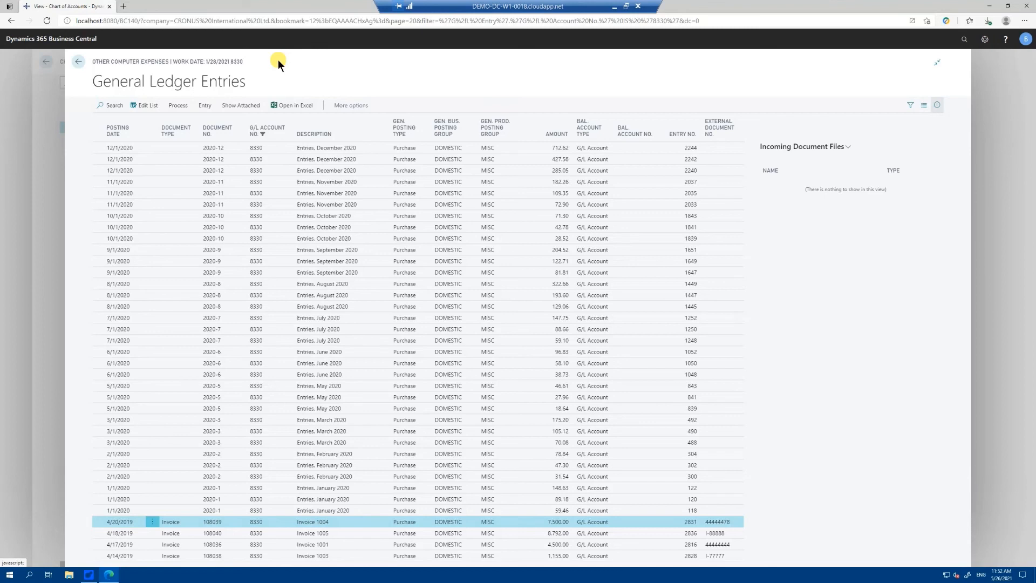
pyautogui.click(78, 61)
pyautogui.click(79, 61)
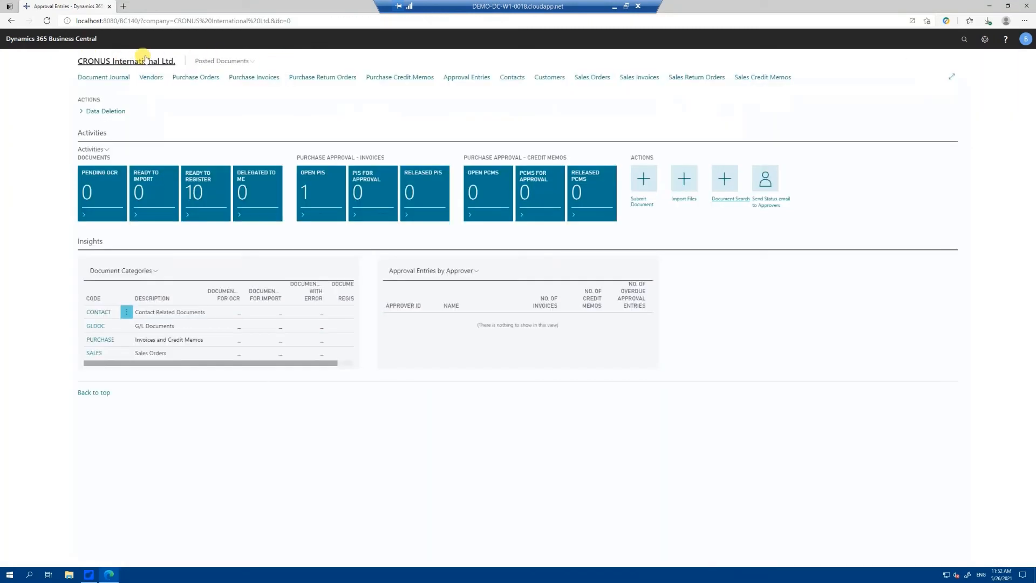